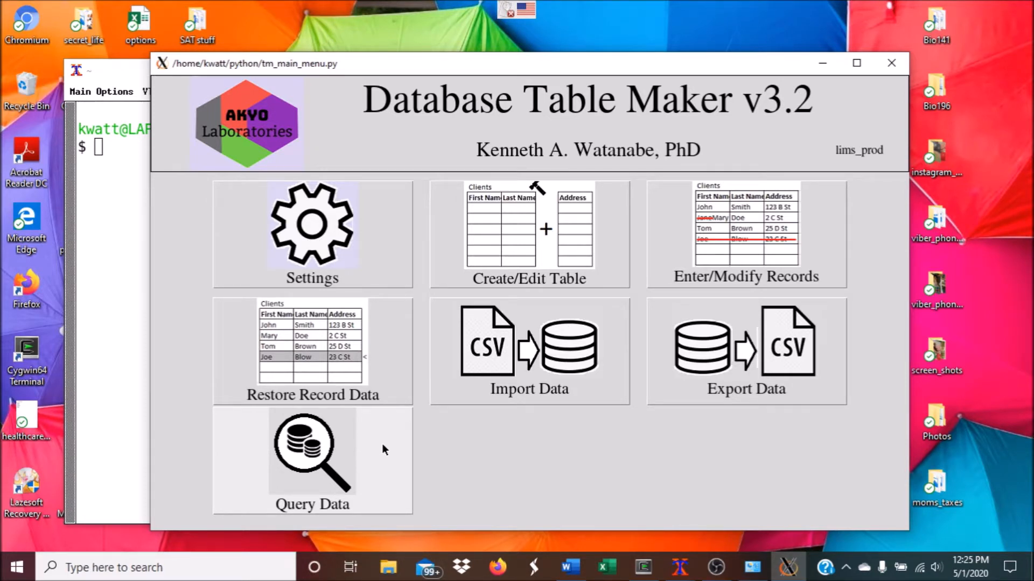
- Open the data query tool and choose specimen as the table to query
click(394, 444)
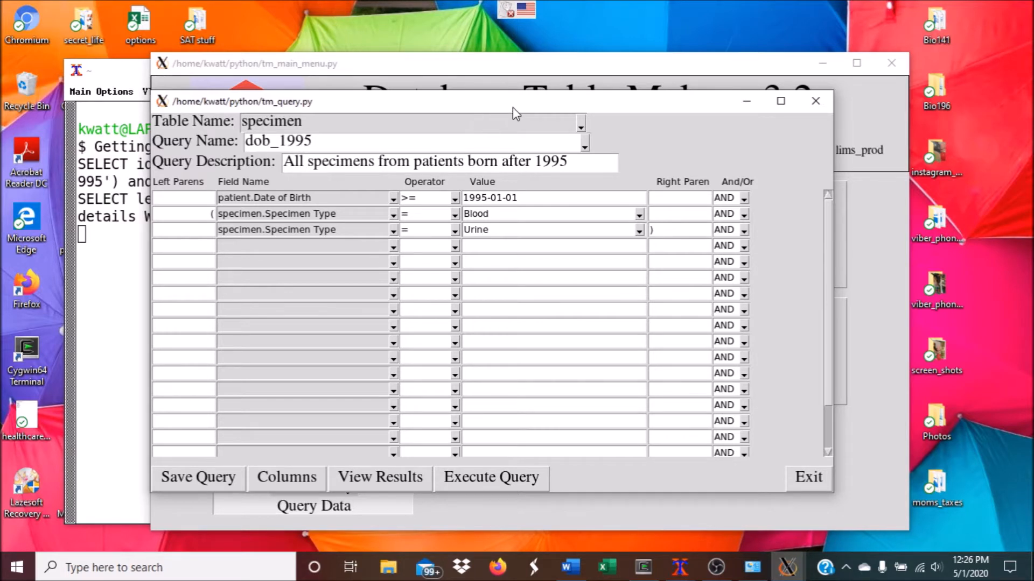
drag(512, 107, 486, 110)
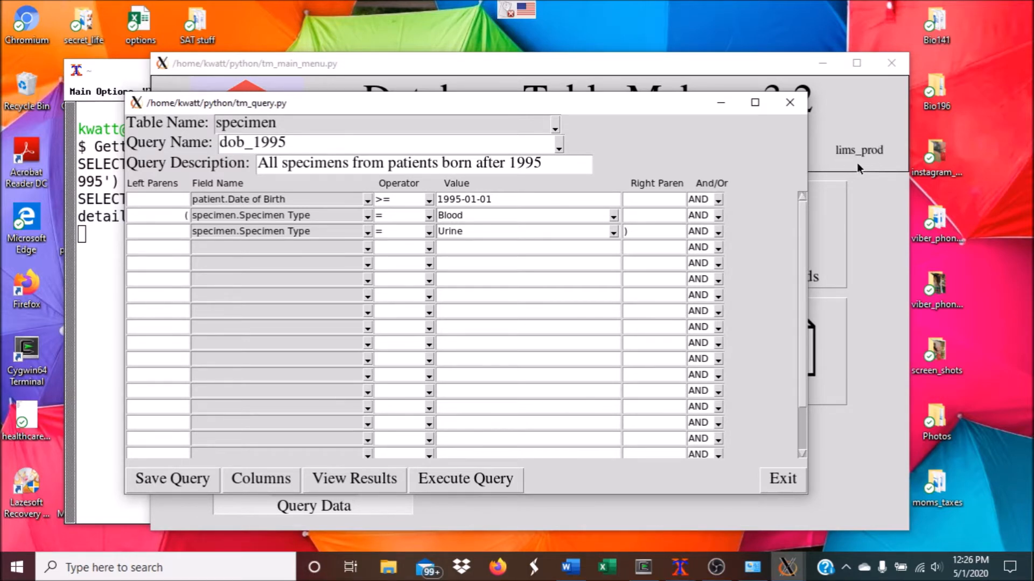
click(555, 127)
click(355, 142)
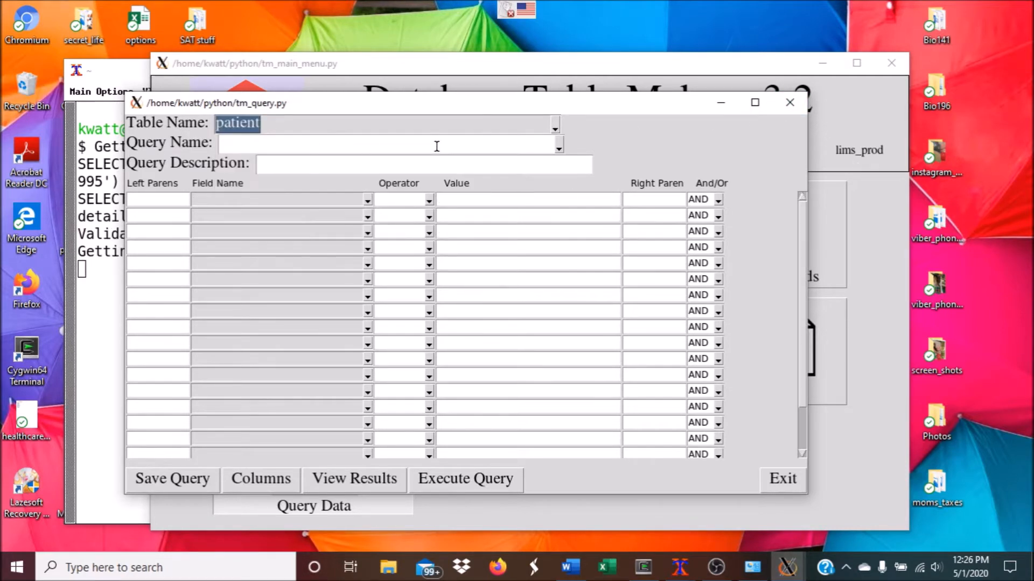
click(553, 128)
click(377, 163)
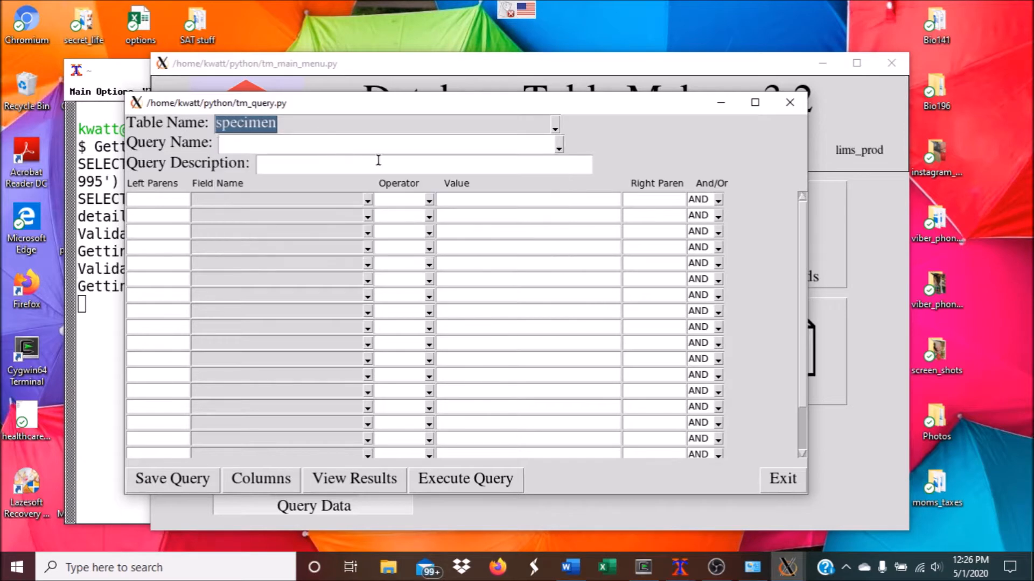
- Load the saved query dob_1995 and change the query name to dob_1990
click(558, 148)
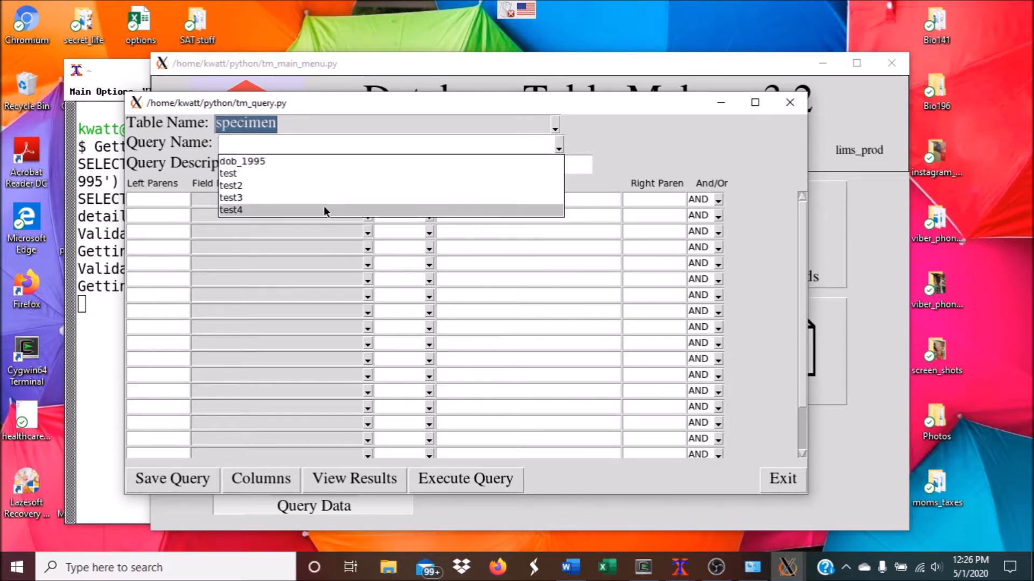
click(322, 161)
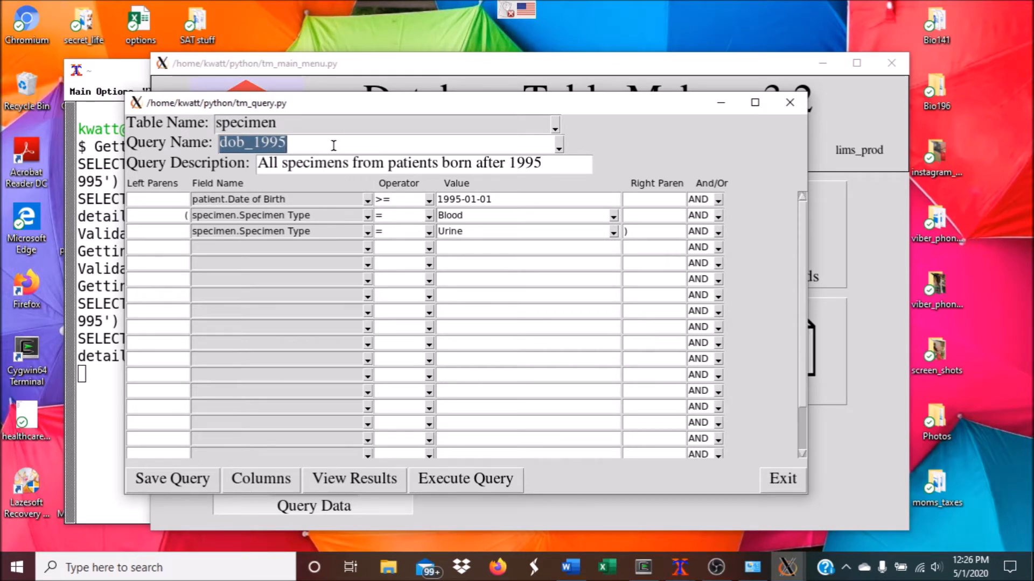
click(333, 145)
key(BackSpace)
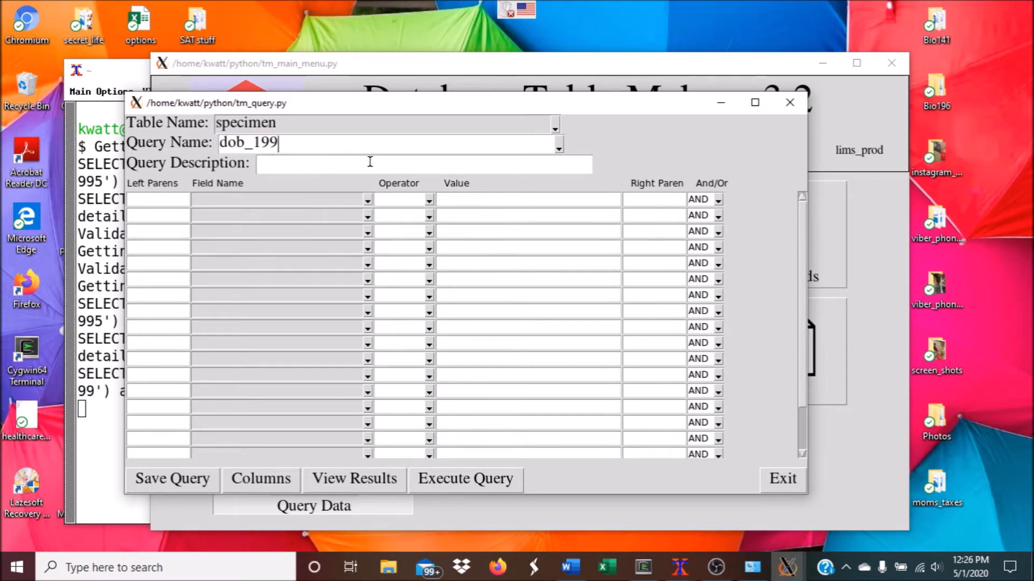
text(0)
- Enter the query description "All specimens for patients born after 1990"
click(365, 164)
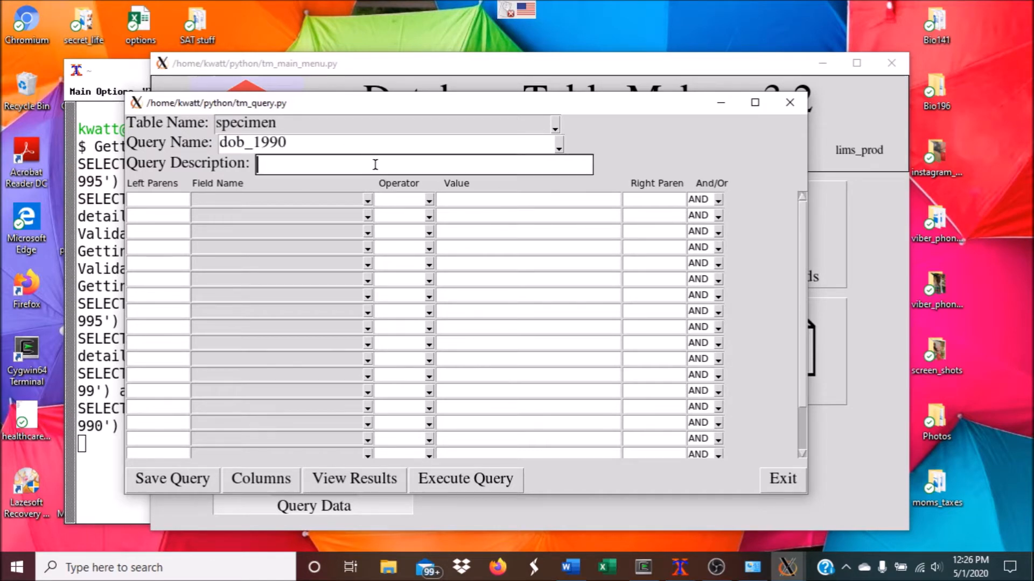
text(All specimens for patients)
key(BackSpace)
text(ts born after 1990)
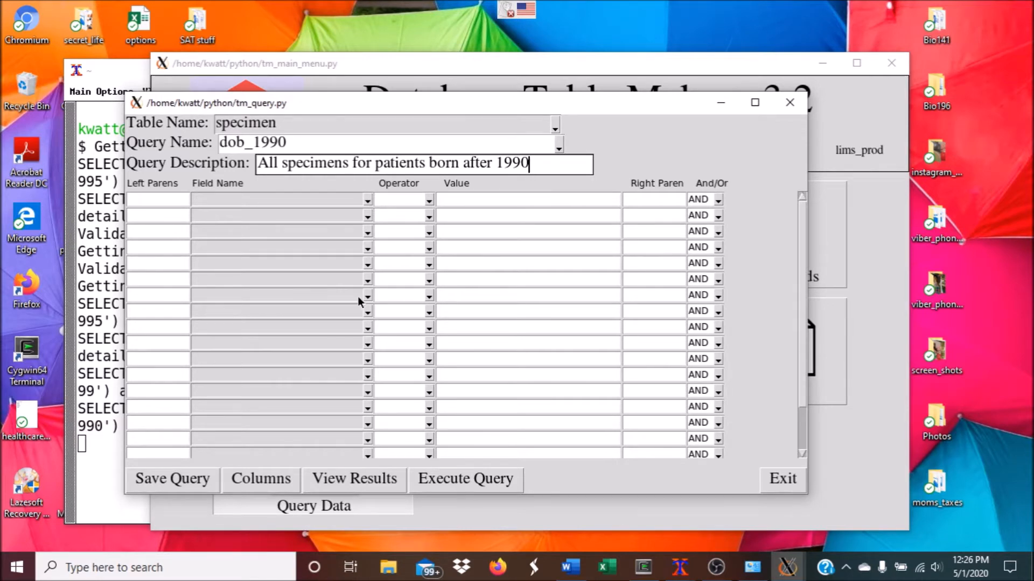
- Define the first condition as patient.Date of Birth >= 1990-01-01
click(368, 202)
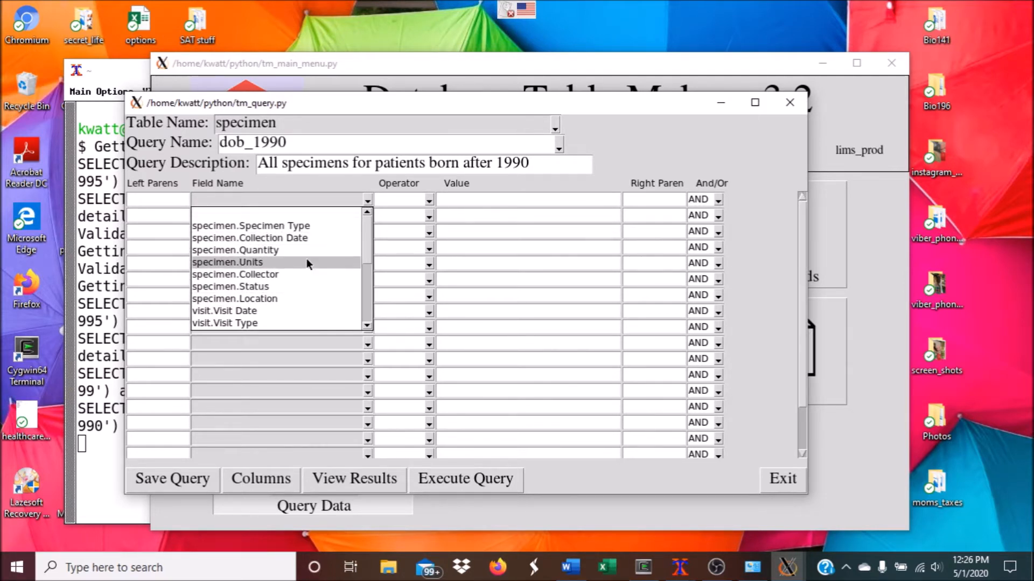
scroll(306, 264, down, 2)
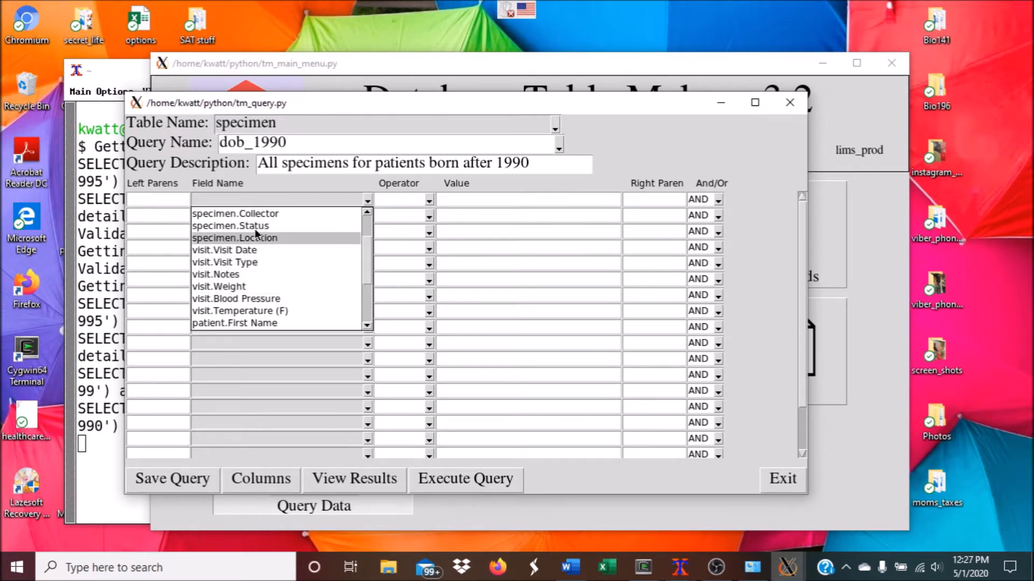
scroll(266, 270, down, 3)
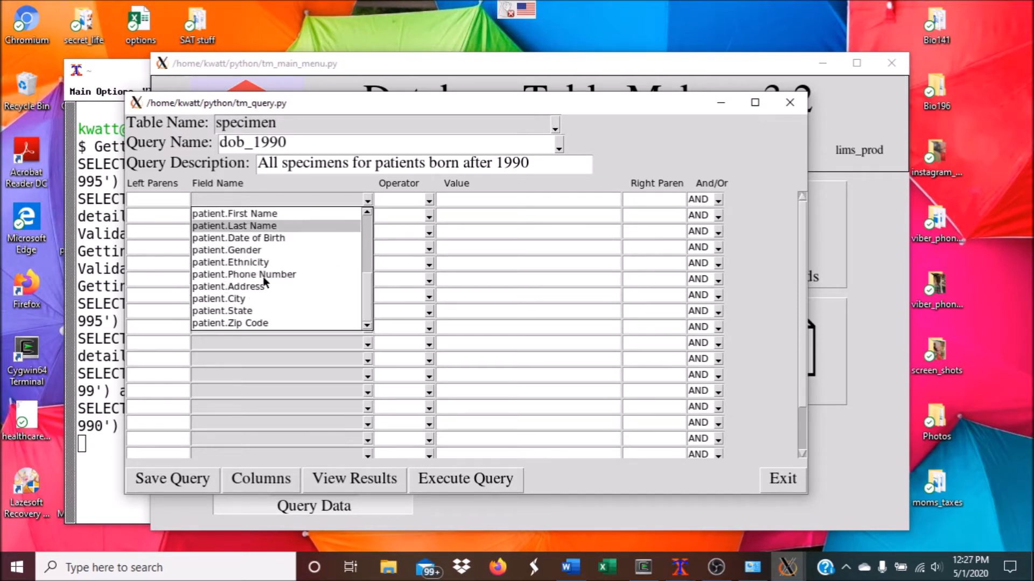
scroll(273, 311, up, 2)
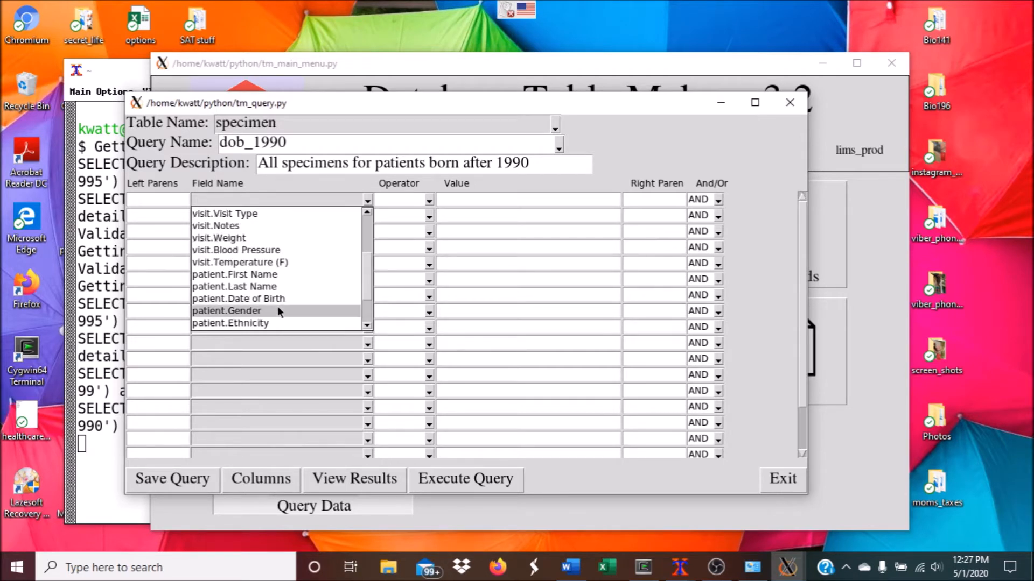
click(274, 299)
click(429, 199)
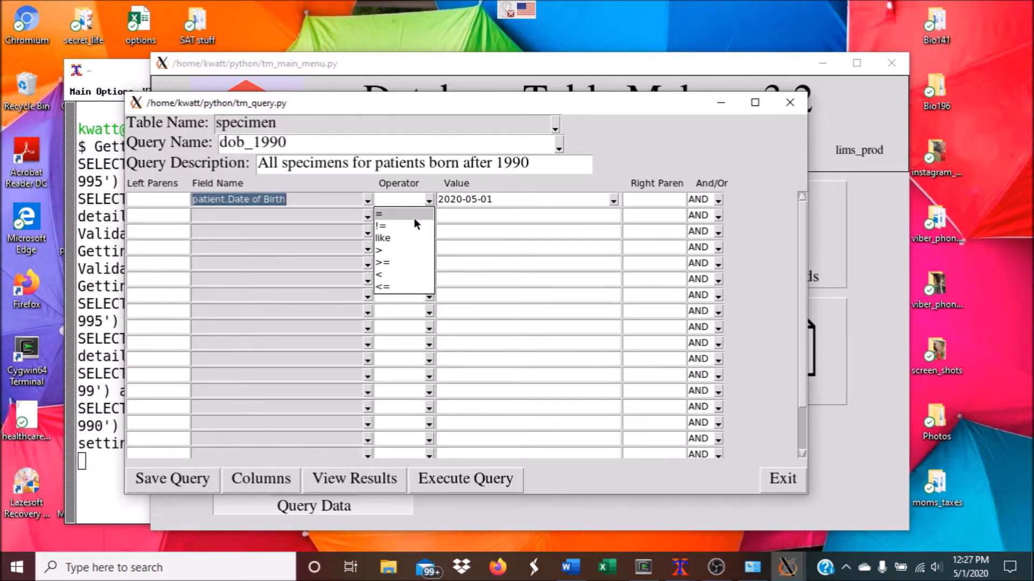
click(405, 263)
key(Tab)
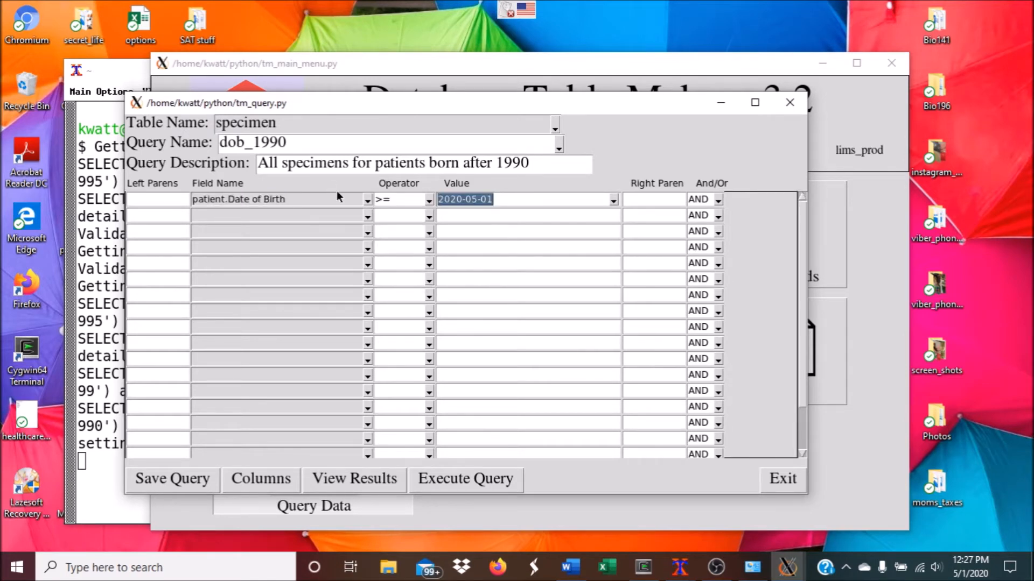
text(1990-01-01)
- Define the second condition as specimen.Specimen Type = Blood
click(367, 216)
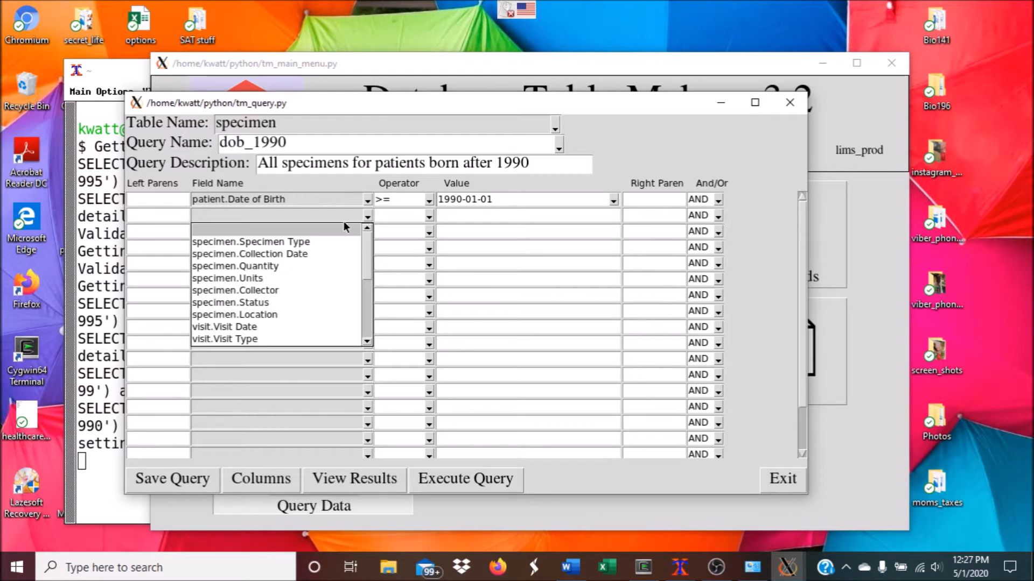
click(325, 244)
click(428, 216)
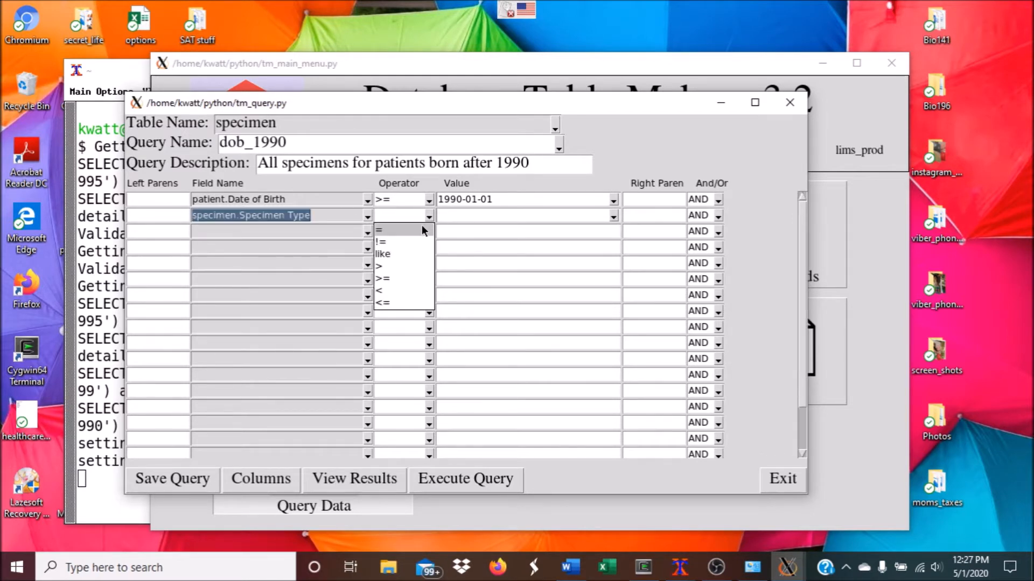
click(421, 227)
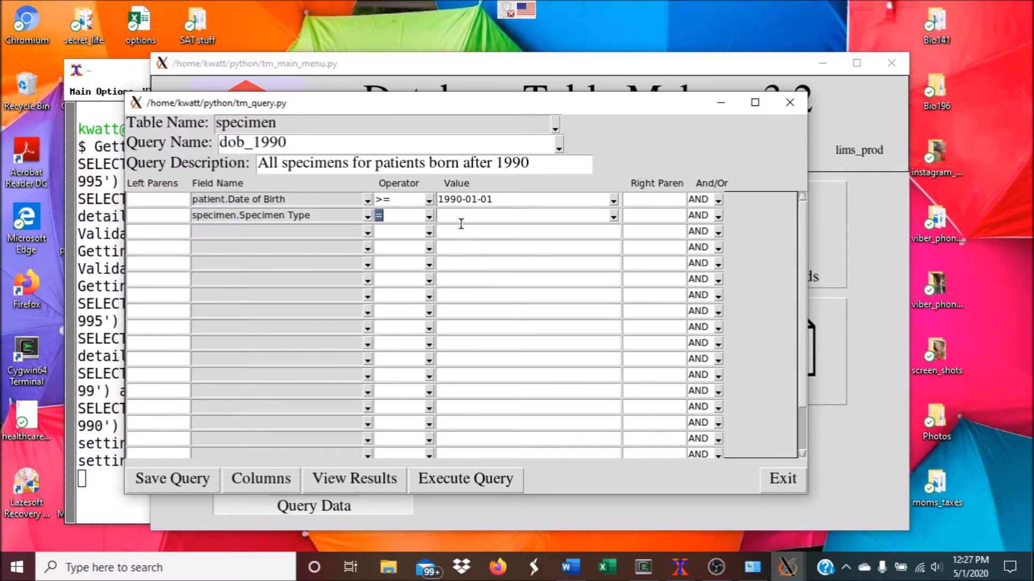
click(613, 216)
click(489, 230)
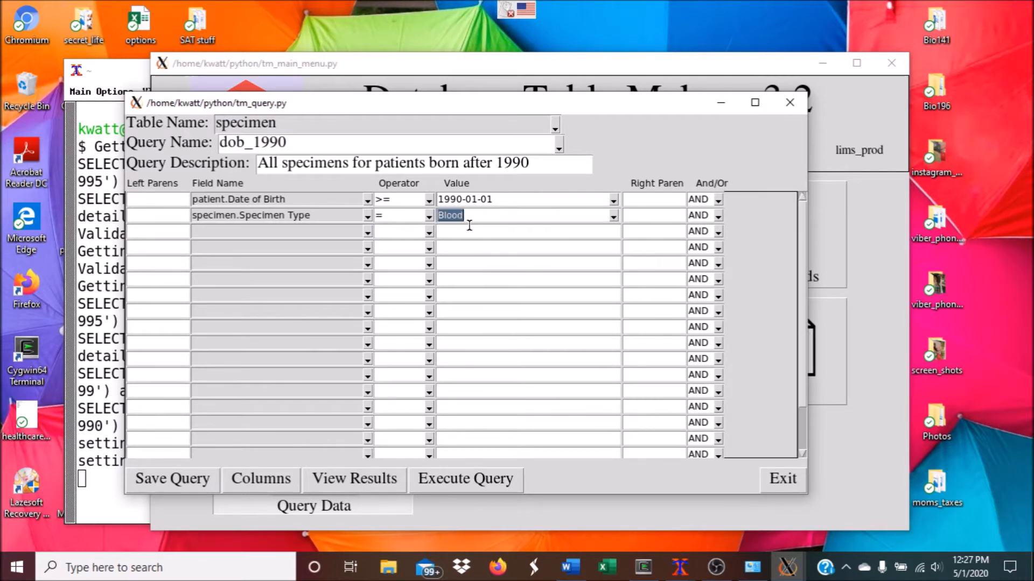
- Define the third condition as specimen.Specimen Type = Urine
click(369, 233)
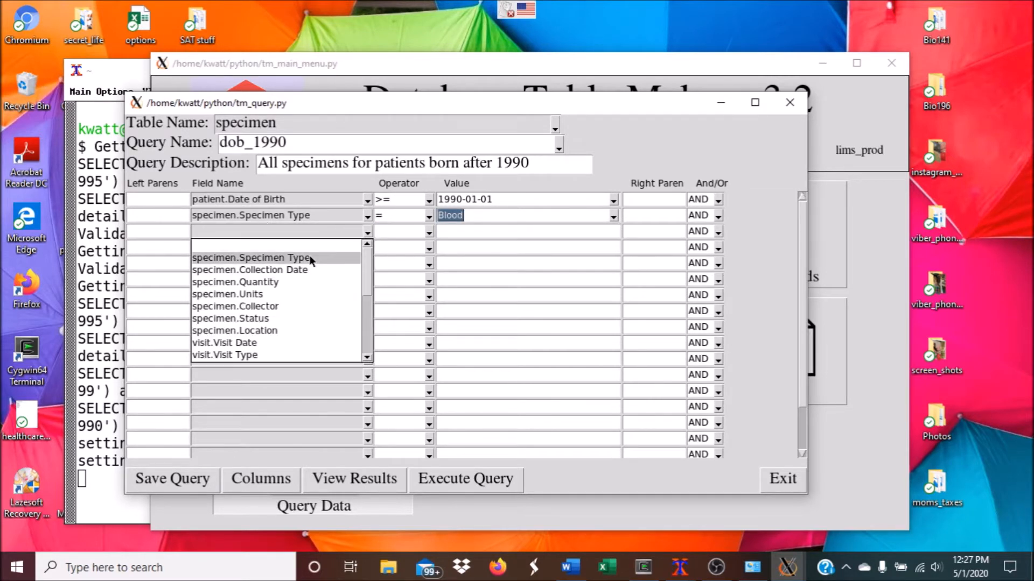
click(355, 257)
click(429, 232)
click(411, 247)
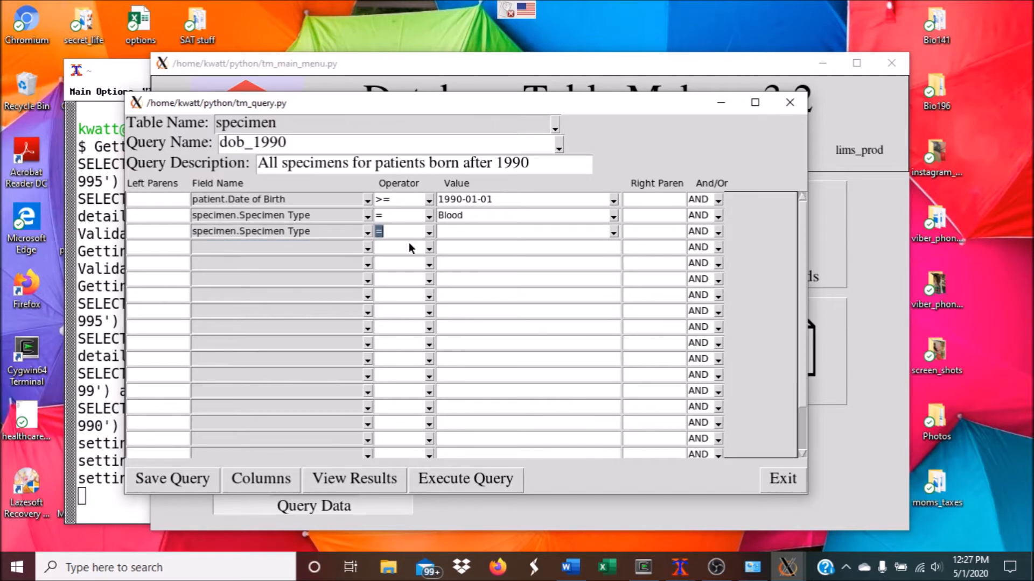
click(613, 232)
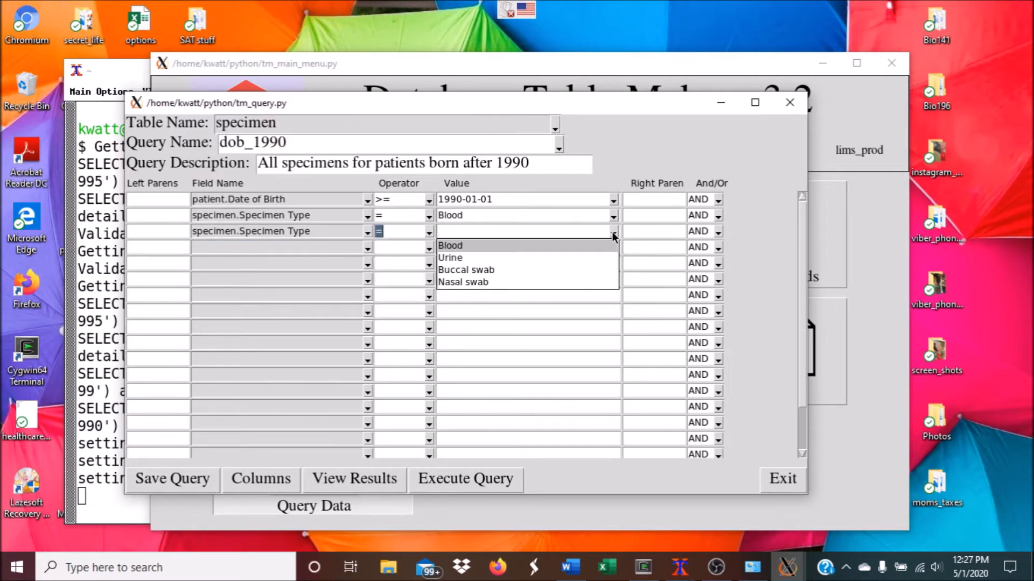
click(555, 258)
- Enclose the Blood and Urine conditions in one pair of parentheses and join them with OR
click(183, 217)
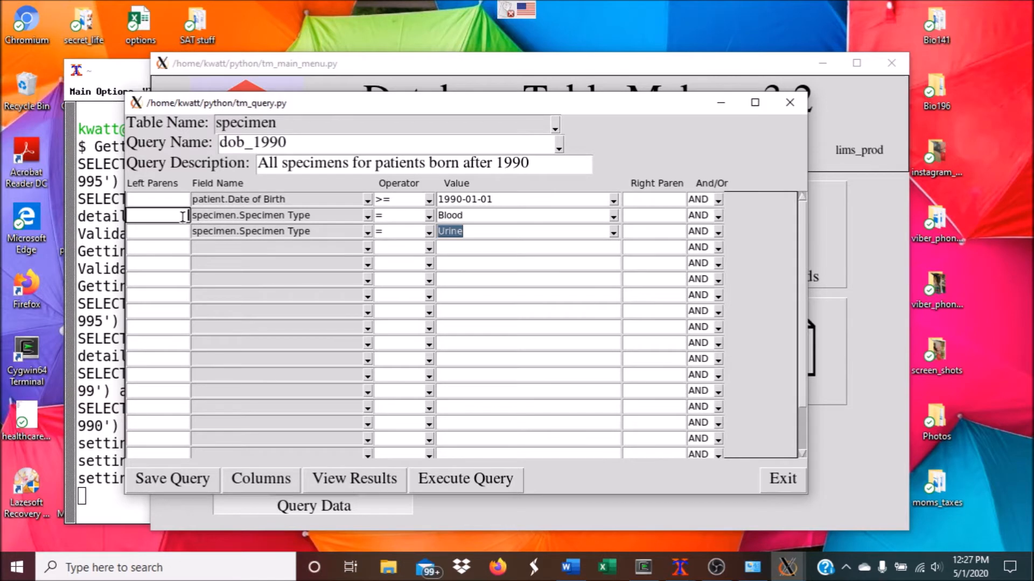
text(()
click(657, 231)
text())
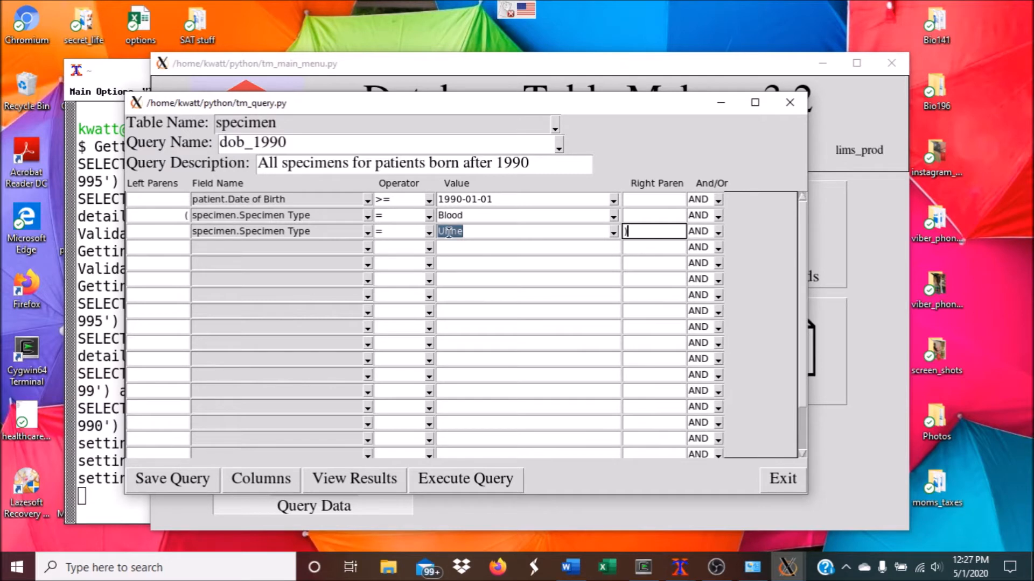
click(719, 218)
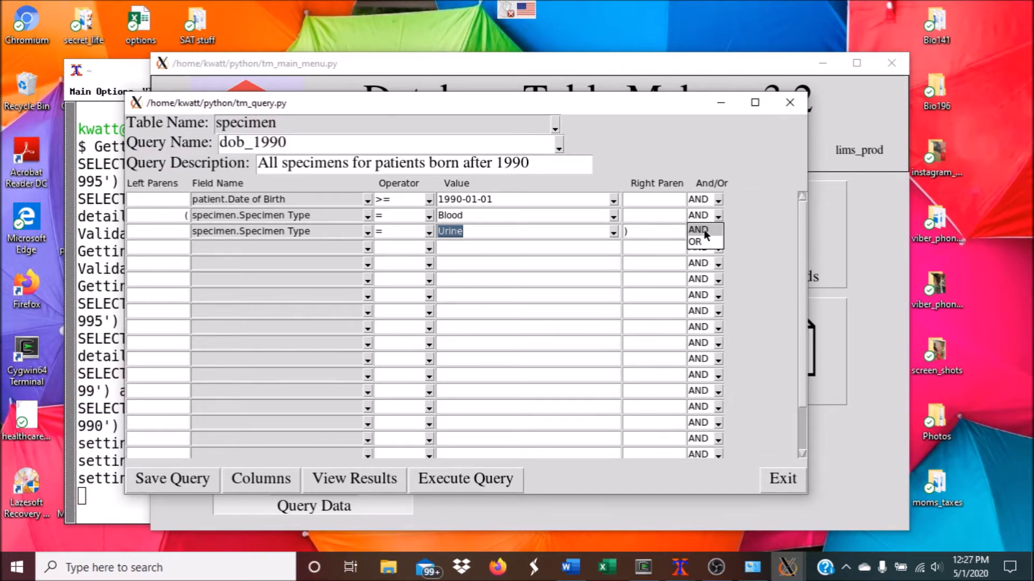
click(698, 240)
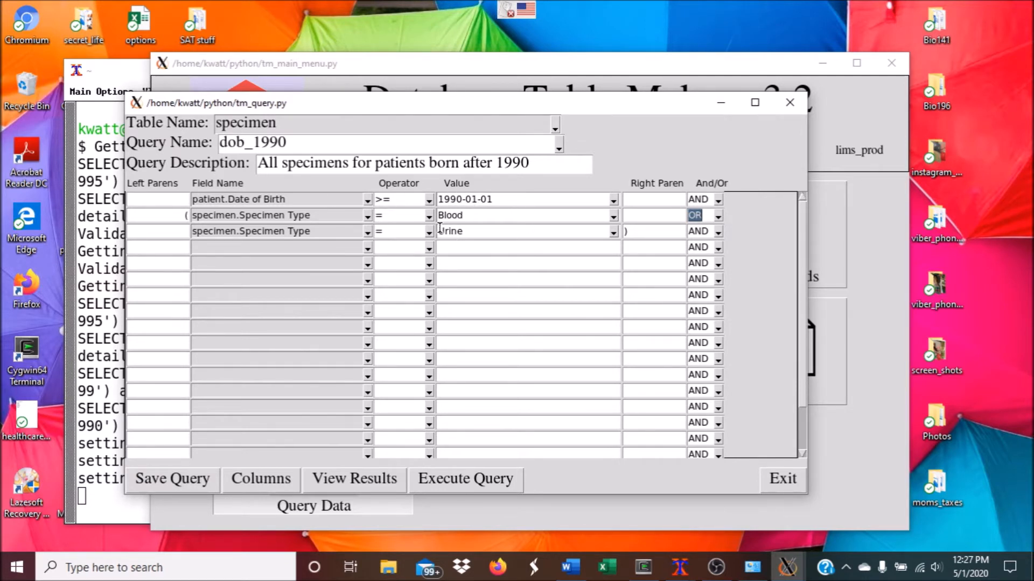
- Try patient.State as the fourth condition's field and look through its selectable values
click(367, 248)
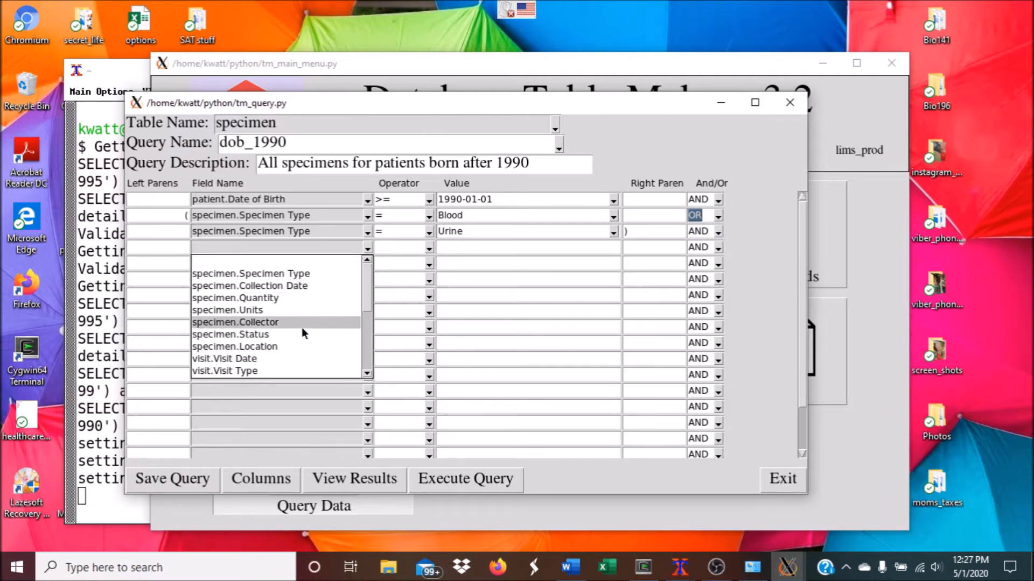
scroll(296, 350, up, 3)
scroll(296, 351, up, 3)
scroll(297, 350, down, 3)
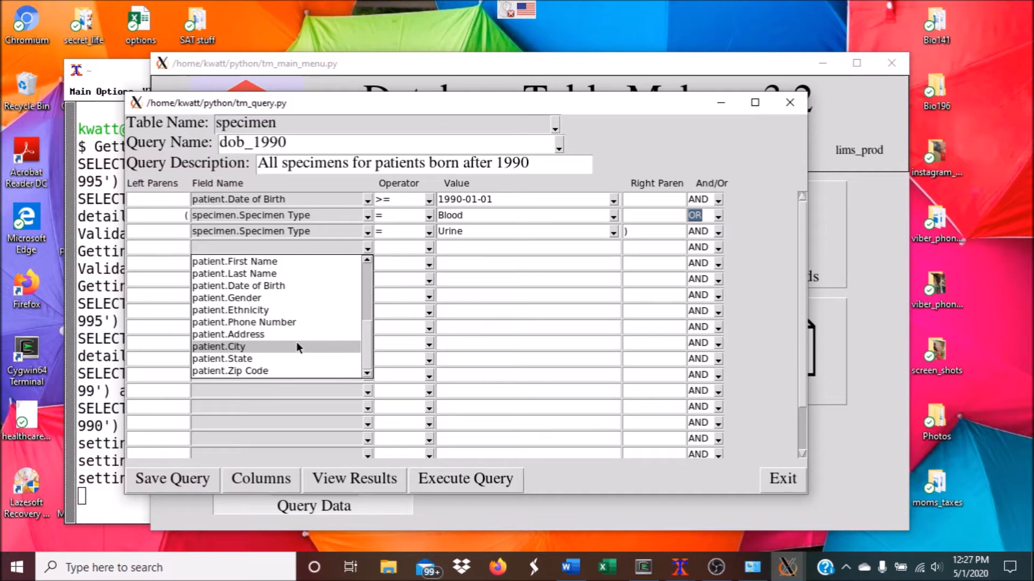
click(292, 359)
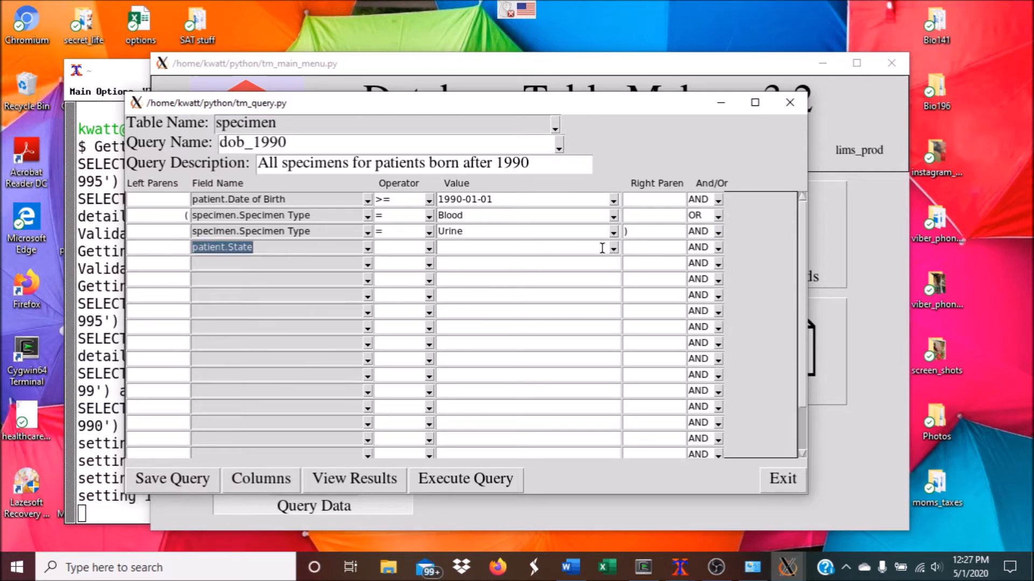
click(613, 248)
scroll(520, 341, down, 3)
scroll(519, 337, up, 3)
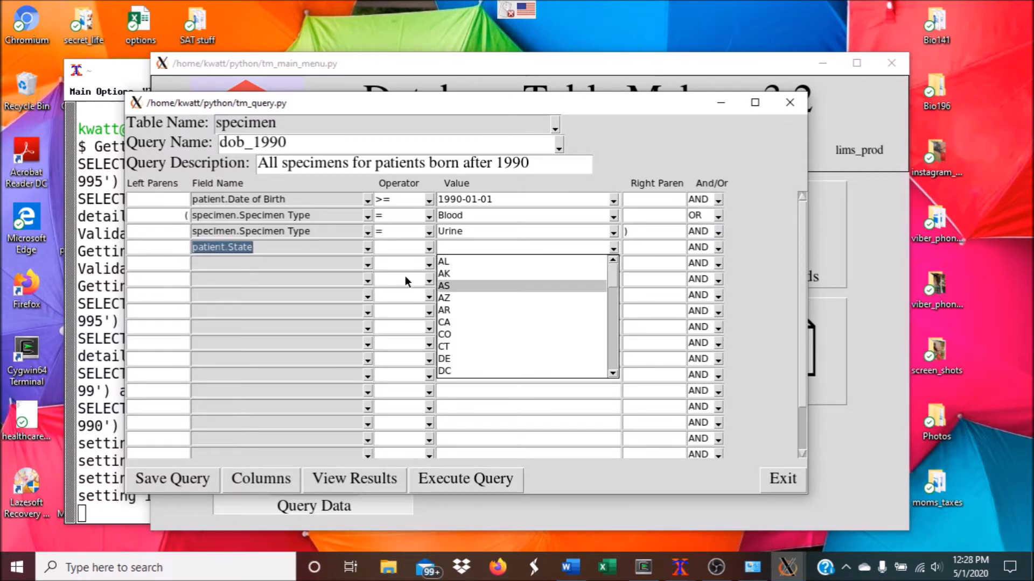
click(365, 260)
- Check the selectable values for specimen.Units in the fourth condition and reset its field to blank
click(368, 248)
scroll(318, 311, down, 5)
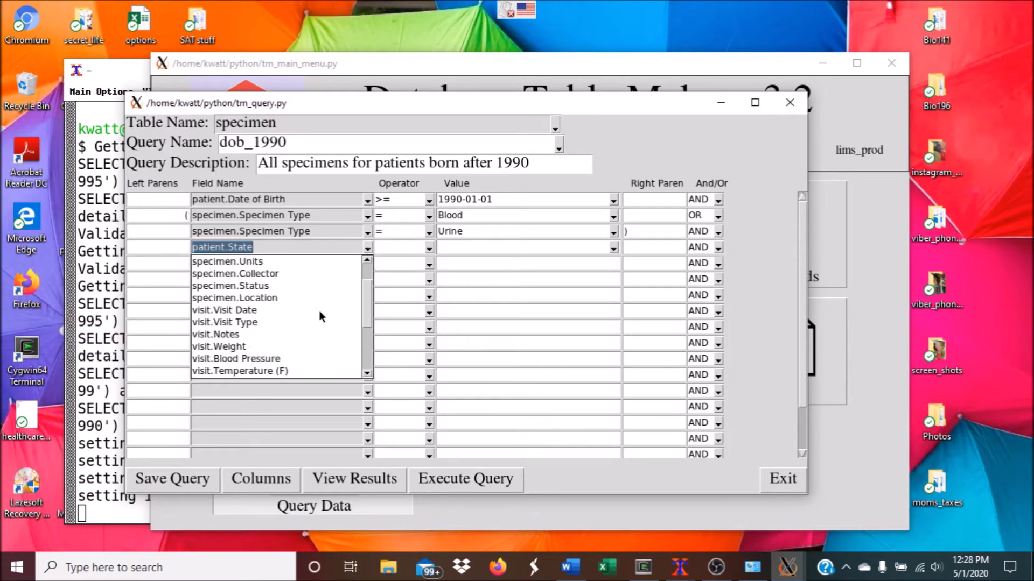
click(294, 264)
click(613, 248)
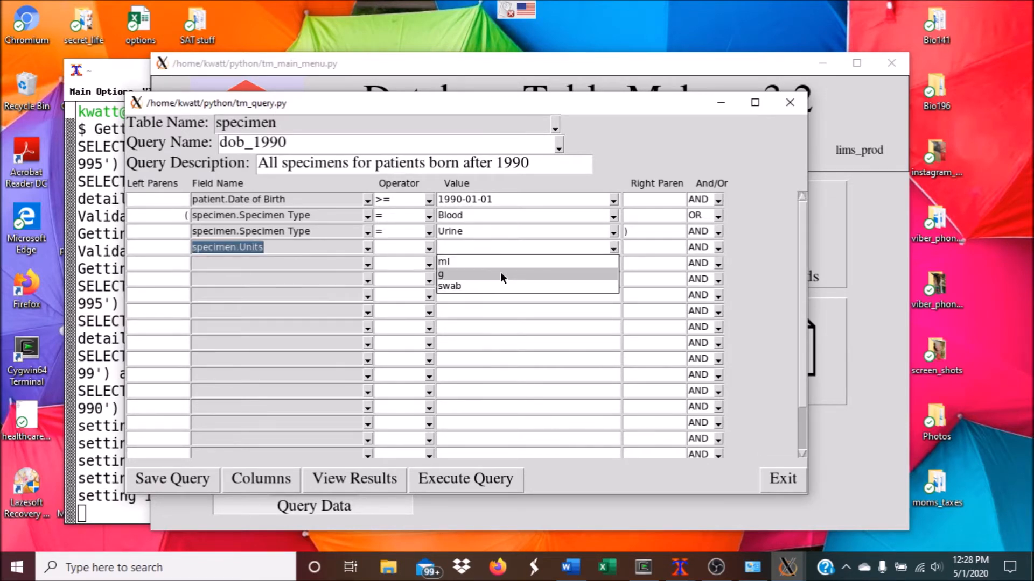
click(371, 252)
click(368, 247)
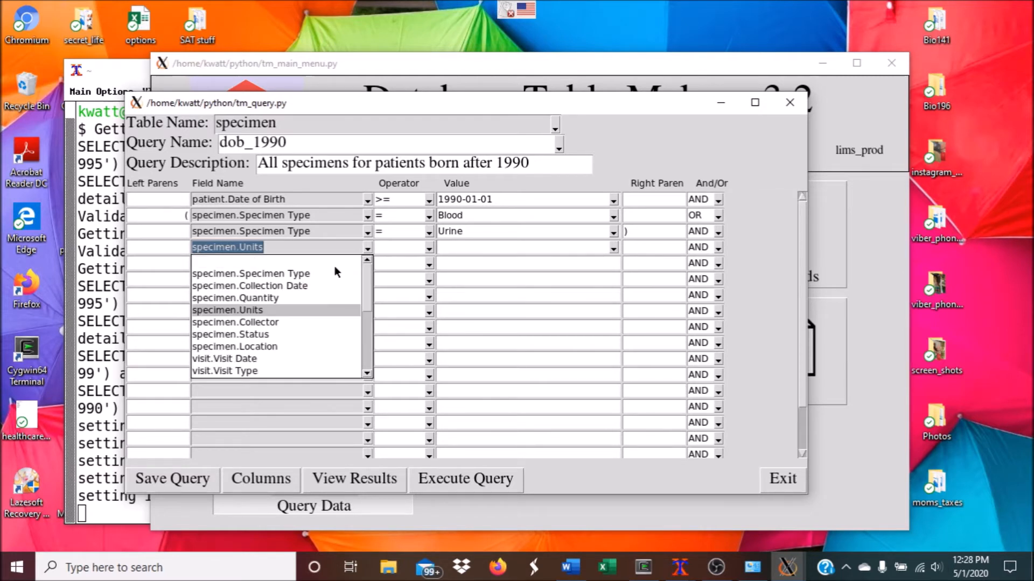
click(336, 262)
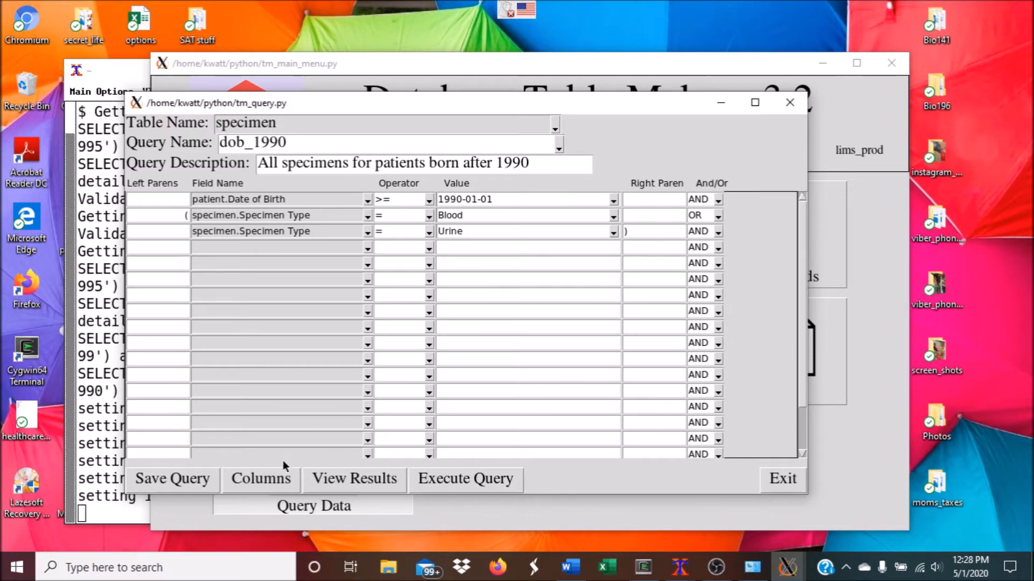
- Open the query's column selection and add specimen.Units and specimen.Status as the first two output columns
click(278, 479)
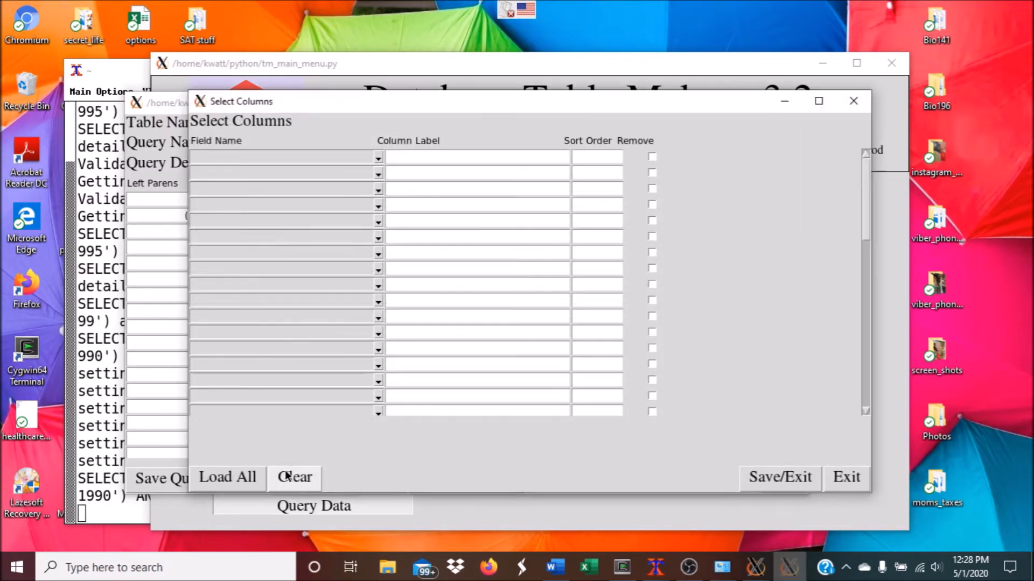
click(378, 157)
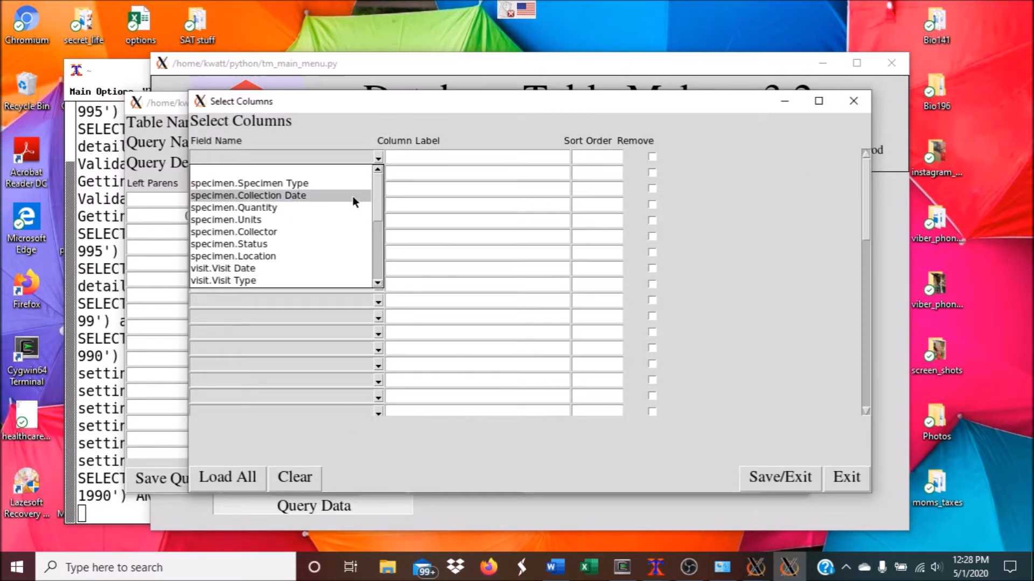
click(353, 221)
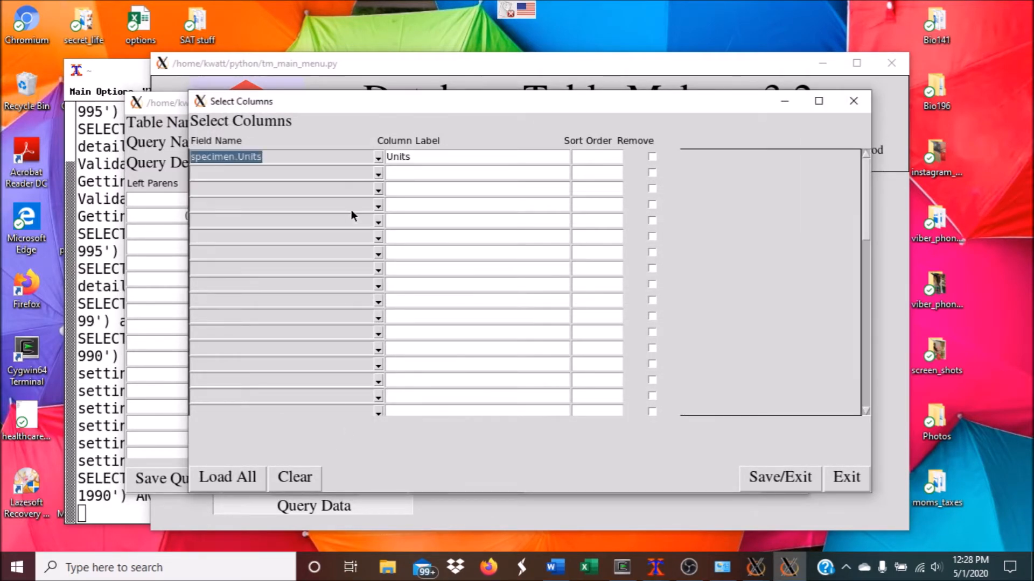
click(378, 174)
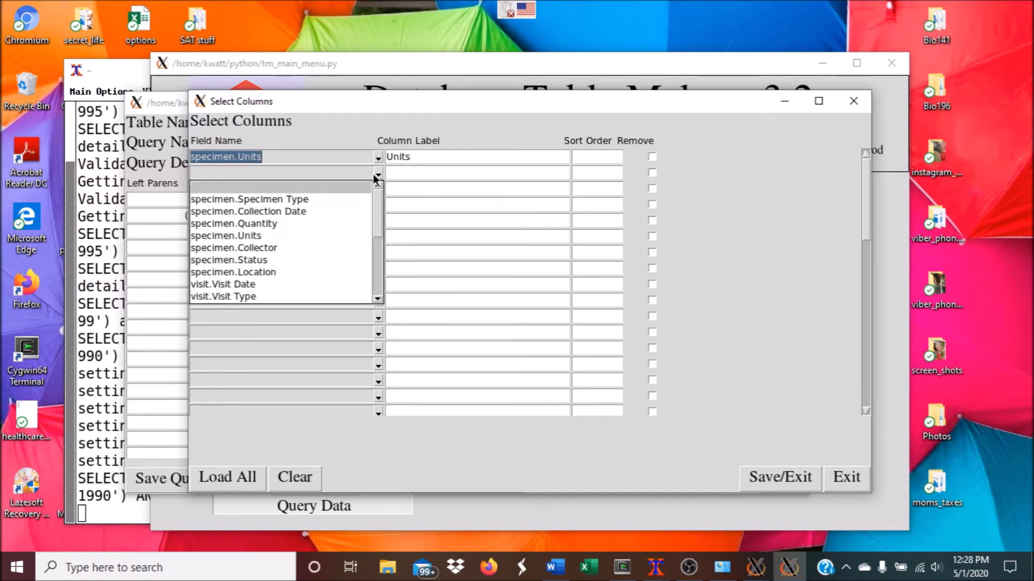
click(309, 260)
click(449, 174)
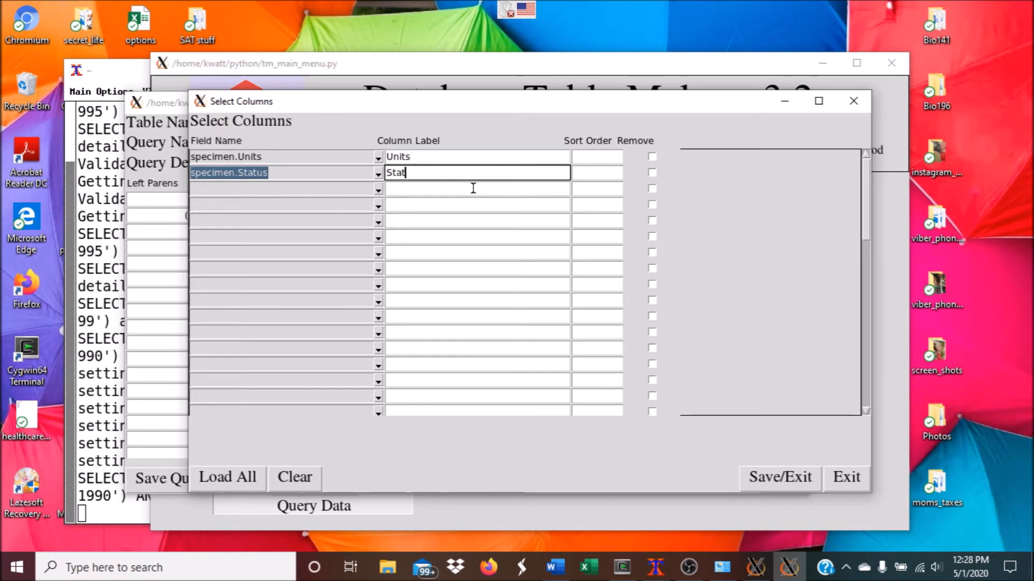
- Load all available fields into the column list and mark patient.Address, City, State and Zip Code for removal
click(247, 480)
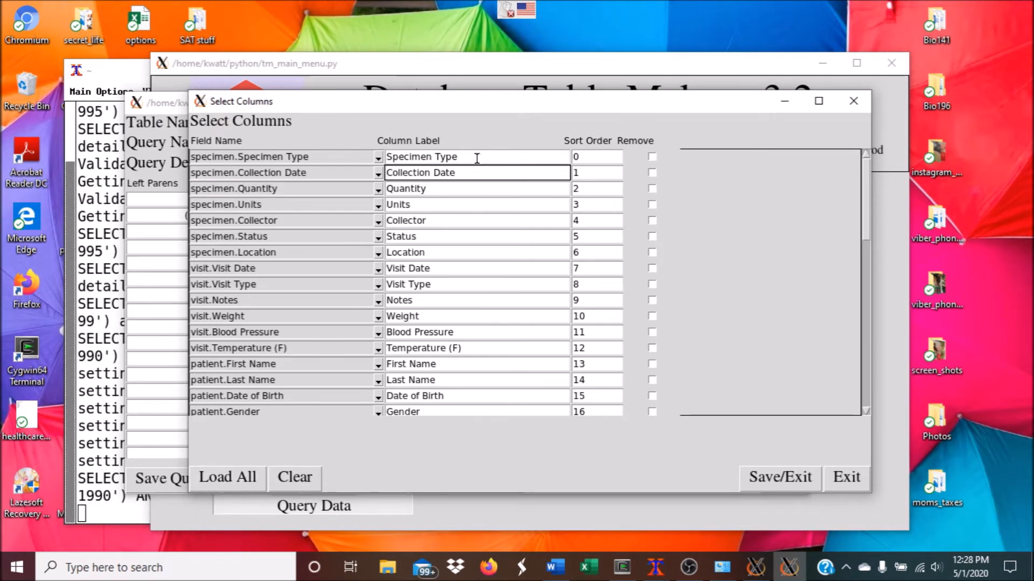
drag(863, 187, 852, 226)
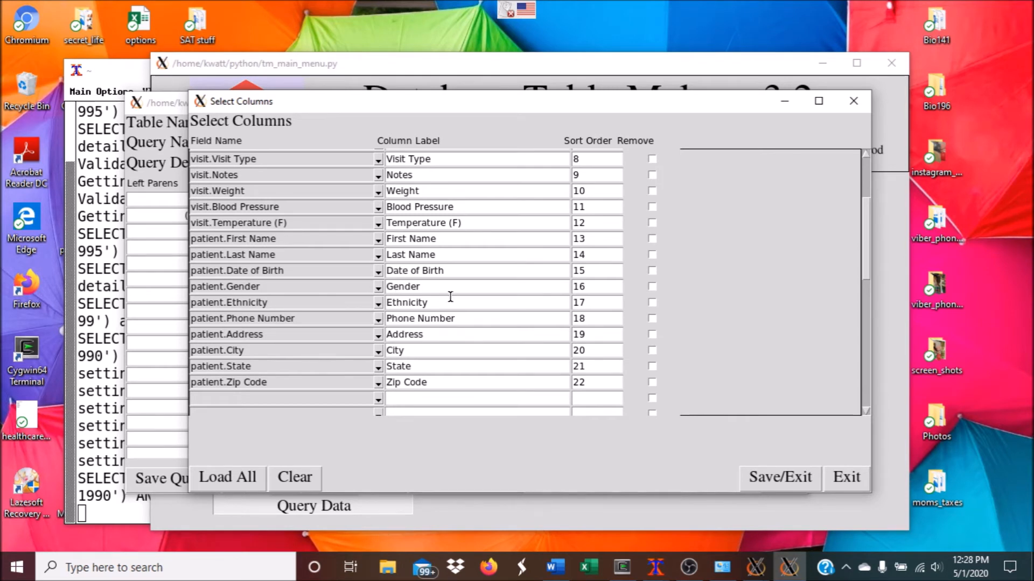
click(652, 351)
click(651, 367)
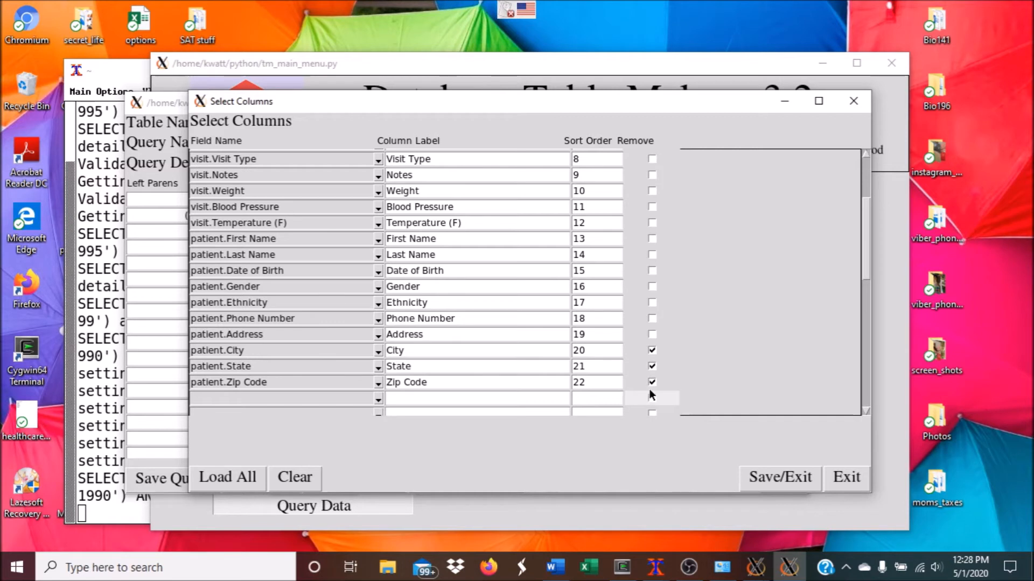
click(652, 334)
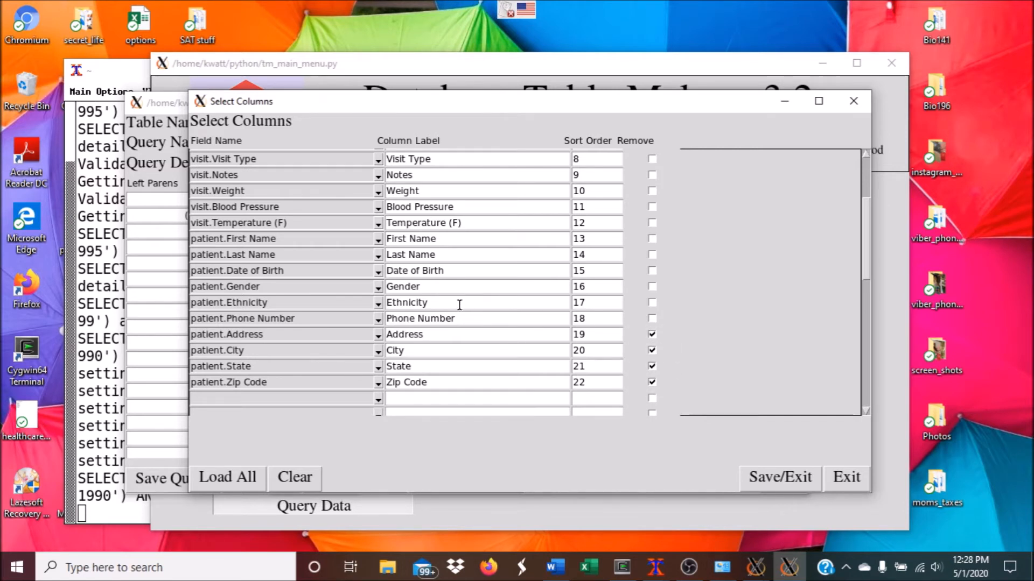
- Set the sort order of patient First Name, Last Name, Date of Birth, Gender, Ethnicity and Phone Number to 1 through 6 respectively
double_click(592, 239)
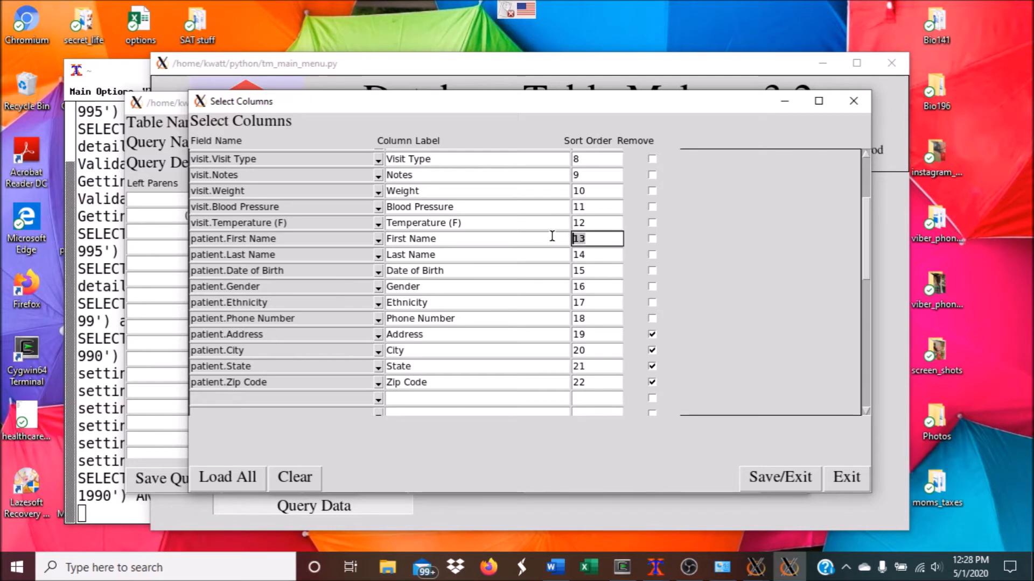
text(1)
double_click(587, 255)
text(2)
double_click(609, 271)
text(3)
click(595, 288)
double_click(595, 291)
text(4)
double_click(593, 302)
text(5)
double_click(589, 319)
text(6)
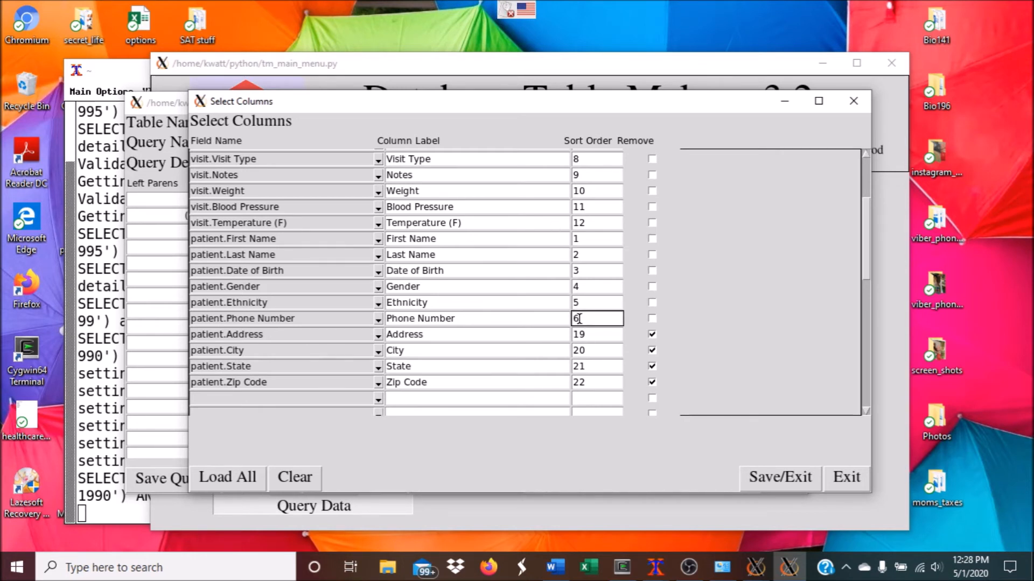
- Mark the visit columns Notes, Weight, Blood Pressure and Temperature (F) for removal
scroll(865, 248, up, 5)
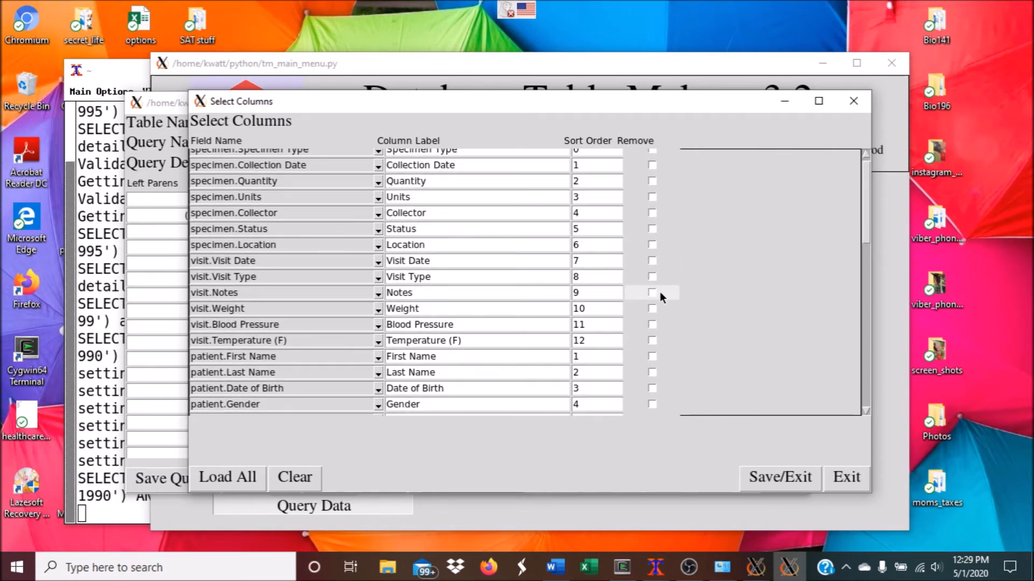
click(651, 309)
click(652, 324)
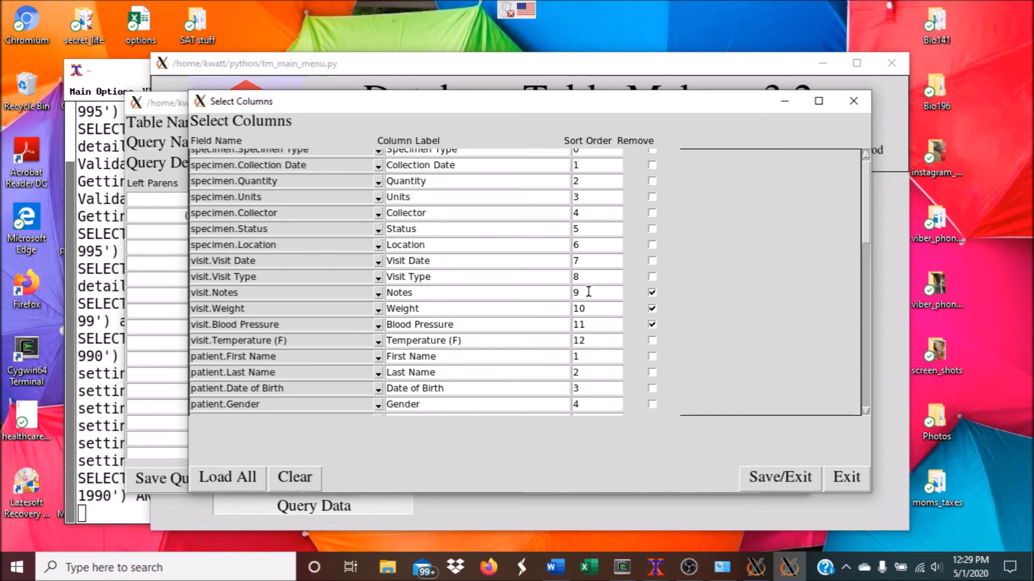
click(652, 339)
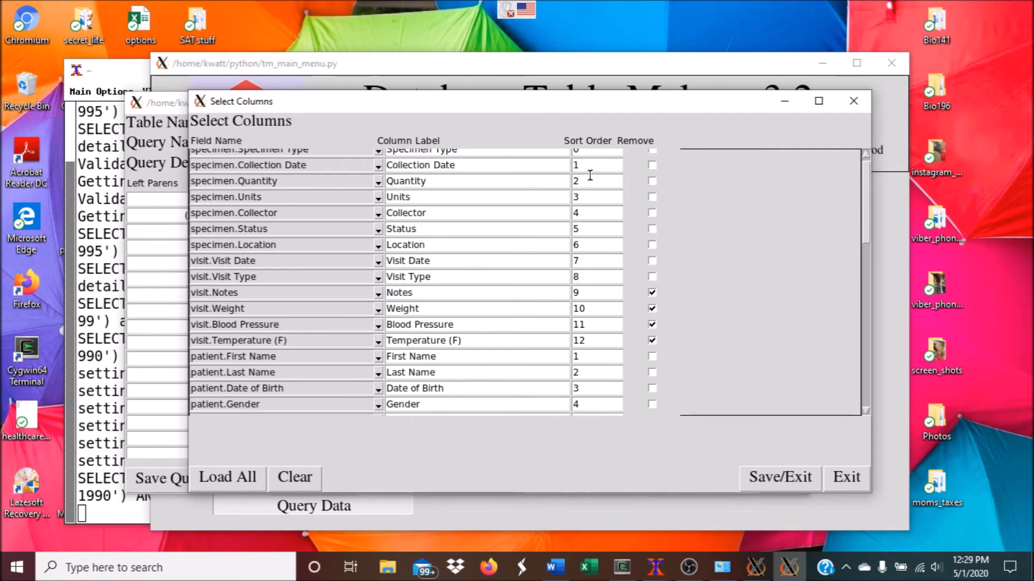
- Set the sort order of specimen.Specimen Type to 9 and specimen.Collection Date to 10
click(594, 154)
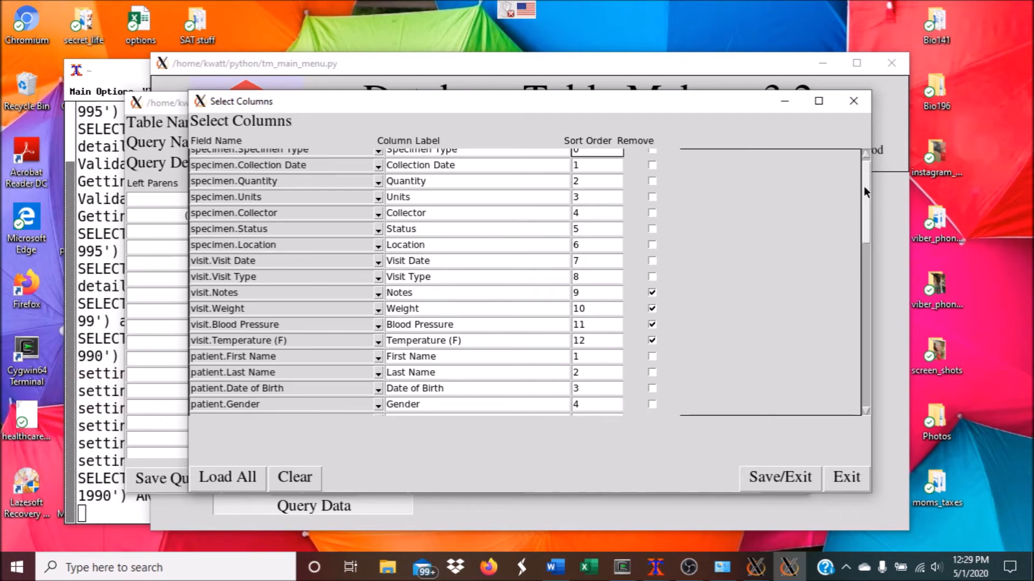
drag(864, 189, 846, 156)
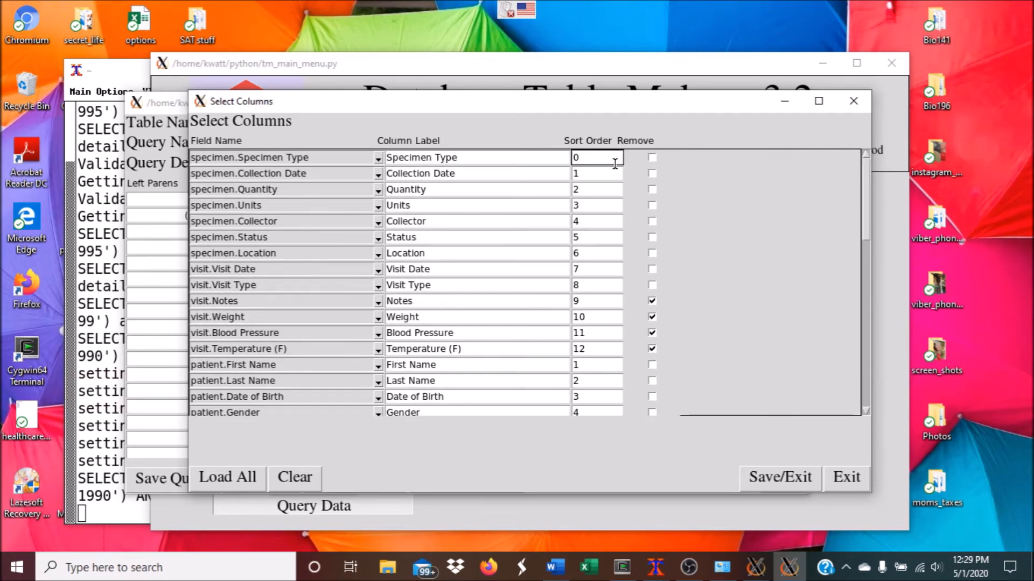
drag(605, 175, 521, 174)
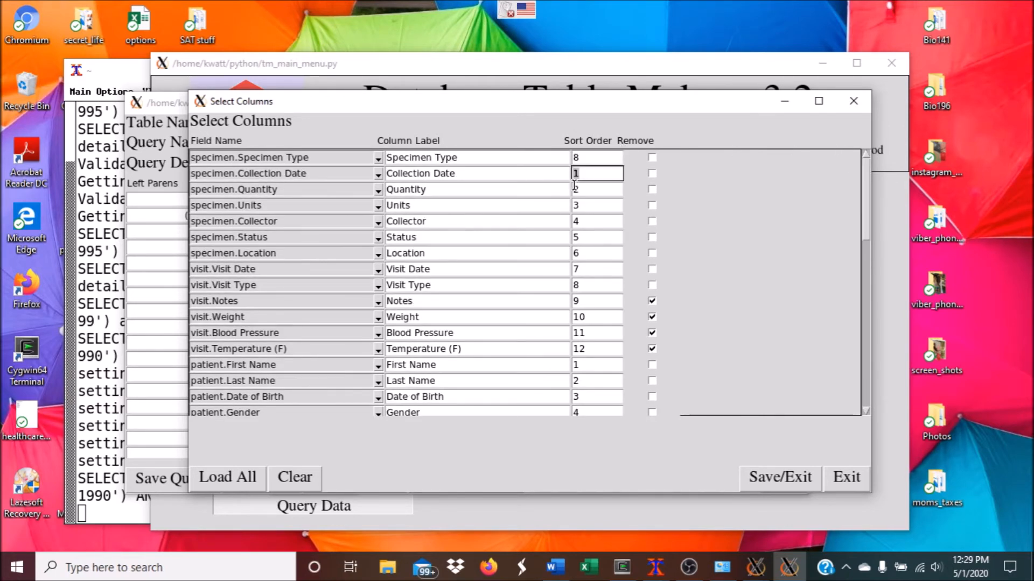
drag(593, 159, 553, 169)
text(8)
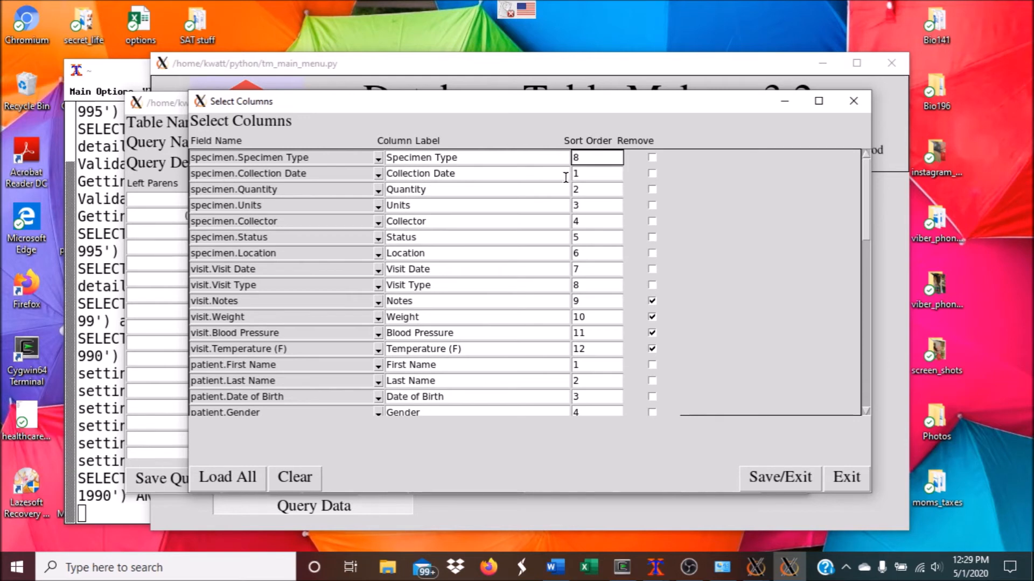
key(BackSpace)
click(574, 177)
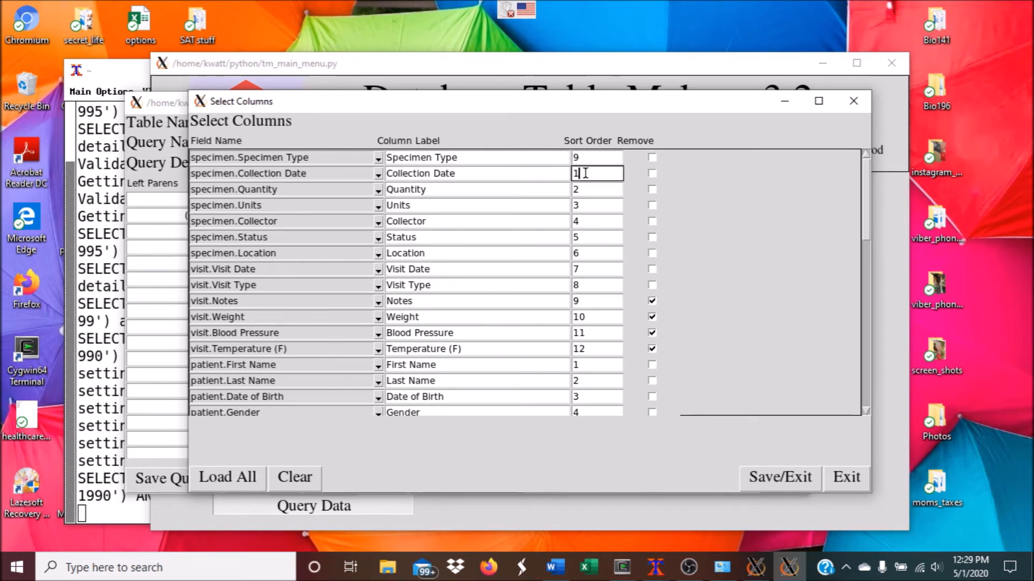
text(0)
- Set the sort order of specimen Quantity to 11, Units to 12, Collector to 13 and Status to 14
click(579, 187)
key(BackSpace)
text(11)
click(607, 205)
key(BackSpace)
text(12)
click(585, 220)
text(13)
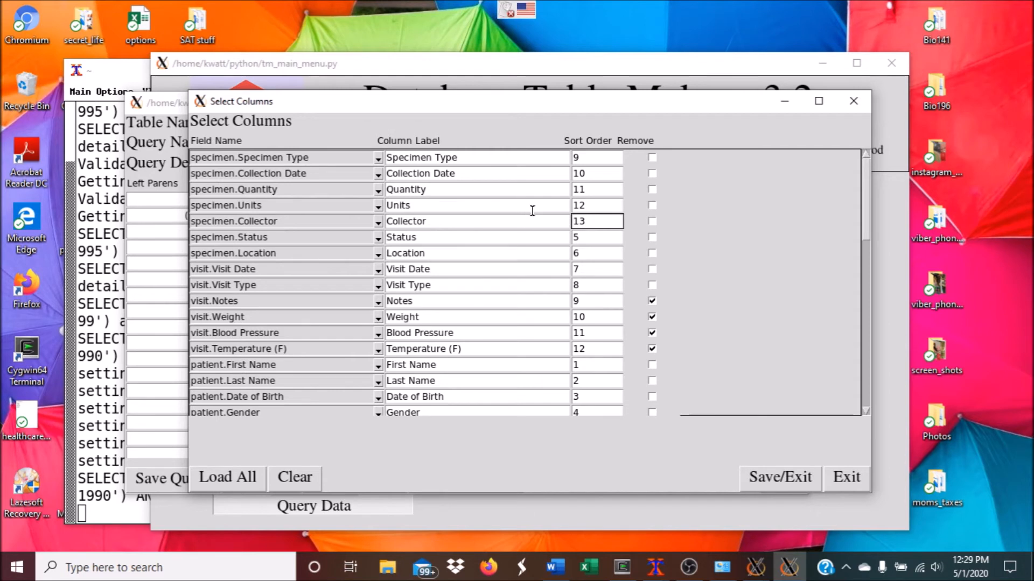
click(585, 237)
text(14)
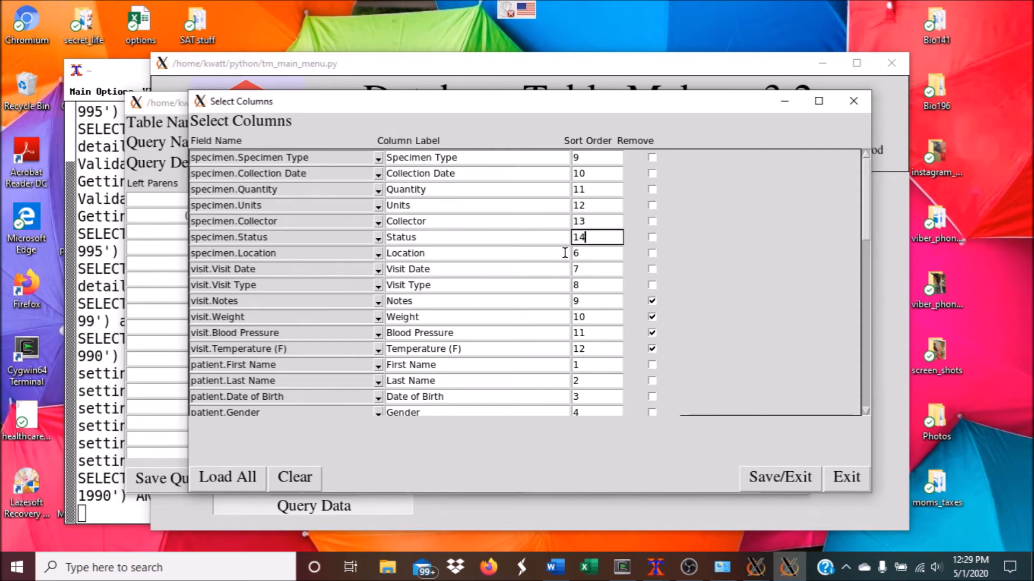
- Mark specimen.Location for removal and save the column selection
click(651, 255)
click(754, 475)
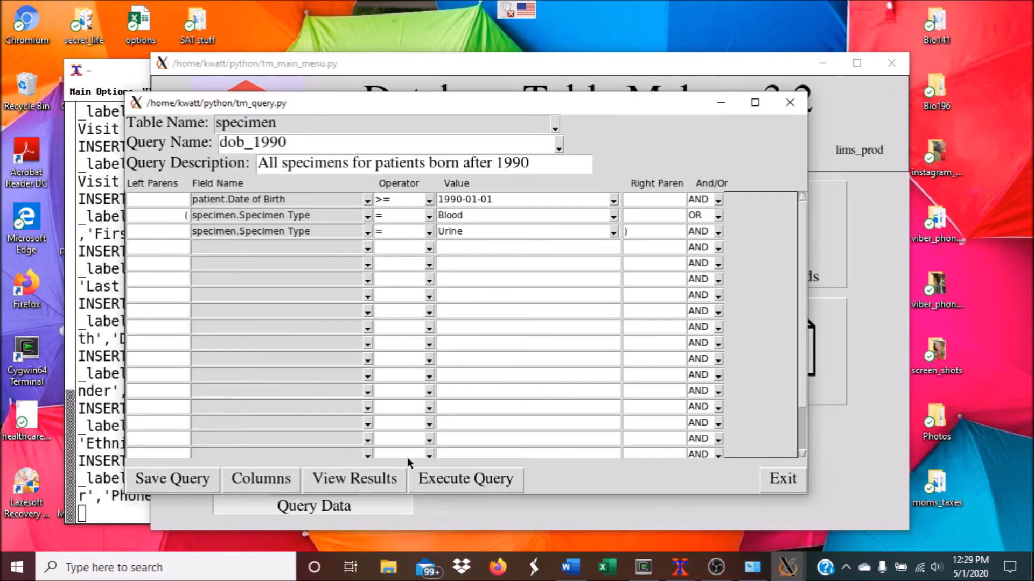
- Reopen the column selection, shorten the patient name columns' labels to First and Last, and save it
click(253, 485)
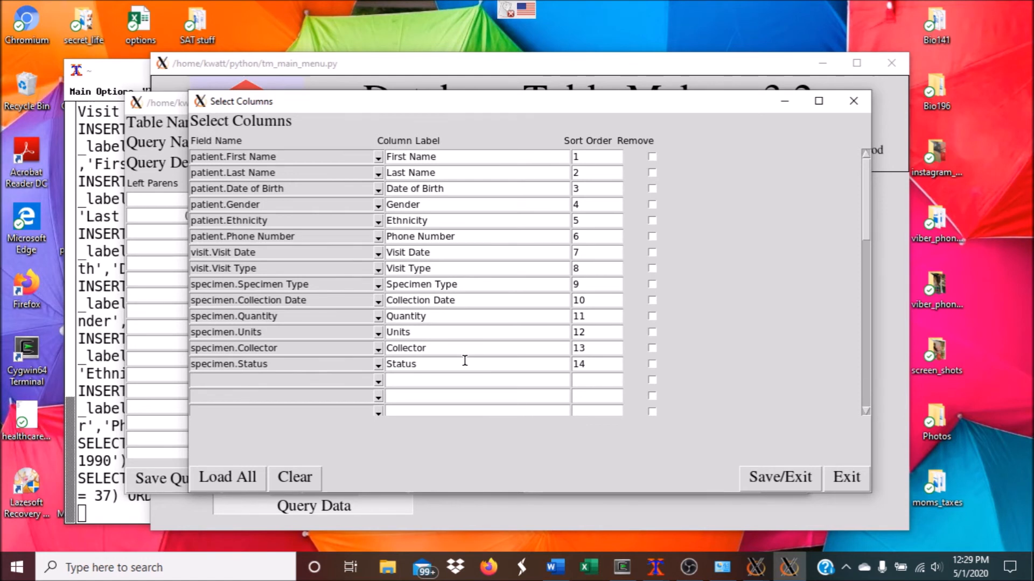
click(451, 155)
key(BackSpace)
key(BackSpace)
key(BackSpace)
key(BackSpace)
key(BackSpace)
click(402, 175)
key(BackSpace)
key(BackSpace)
key(BackSpace)
key(BackSpace)
key(BackSpace)
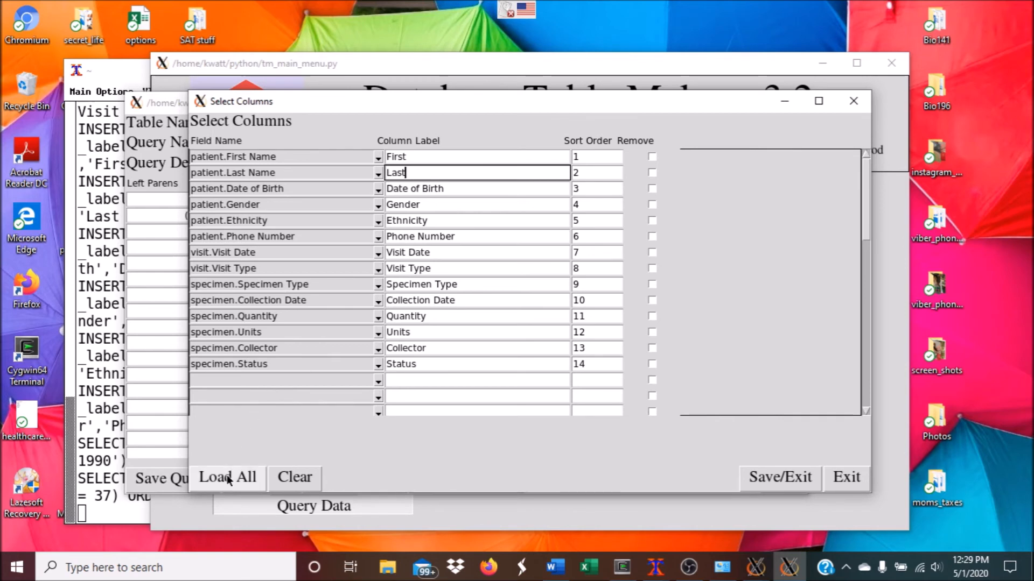
click(759, 476)
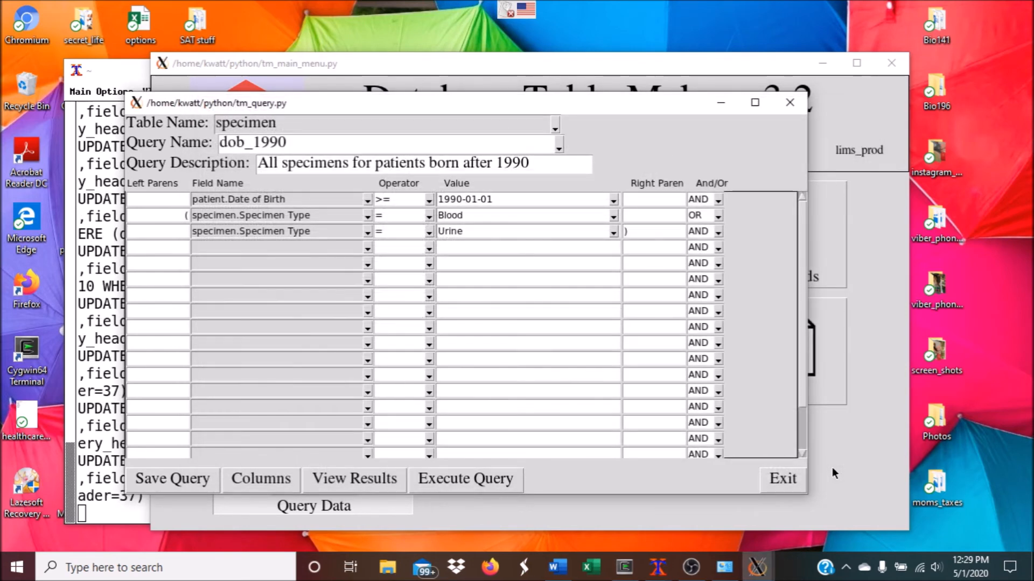
- Execute the dob_1990 query and view its results in Excel
click(483, 479)
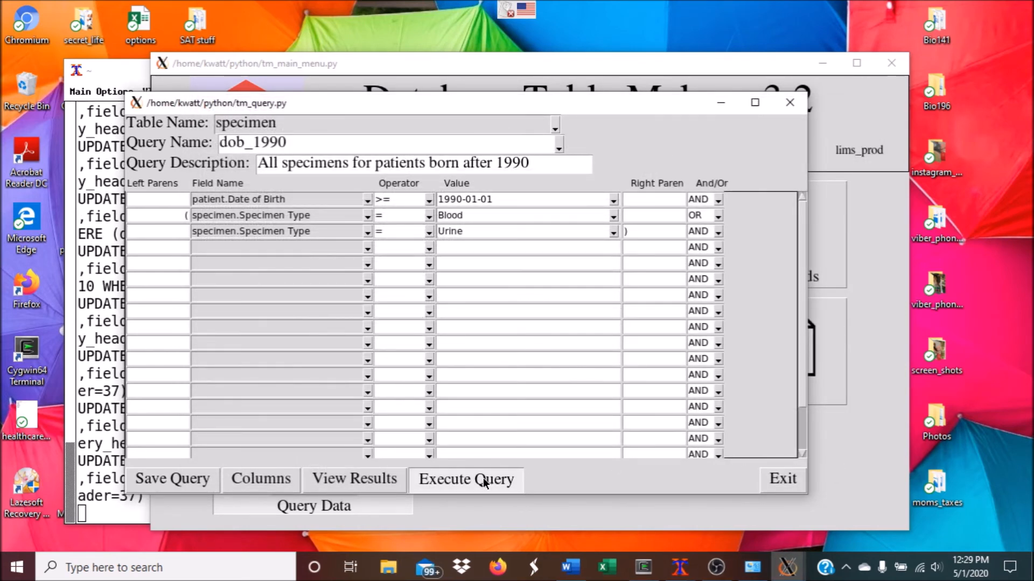
click(463, 322)
click(364, 477)
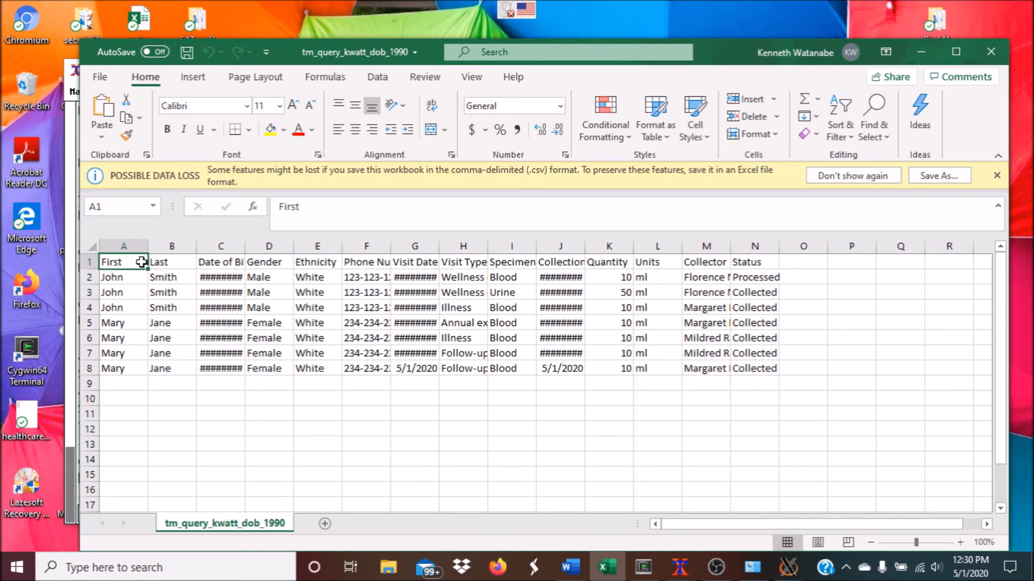
- Check the First and Last headers and widen the Date of Birth, Visit Date and Collection Date columns to show full dates
click(160, 262)
click(123, 263)
click(178, 264)
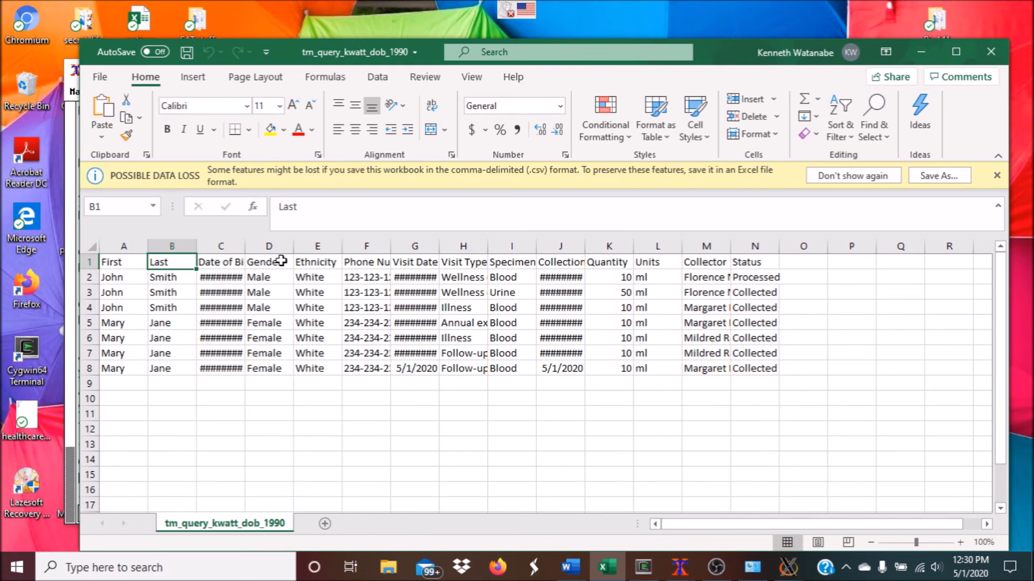
drag(241, 252, 258, 252)
drag(453, 245, 455, 245)
double_click(601, 246)
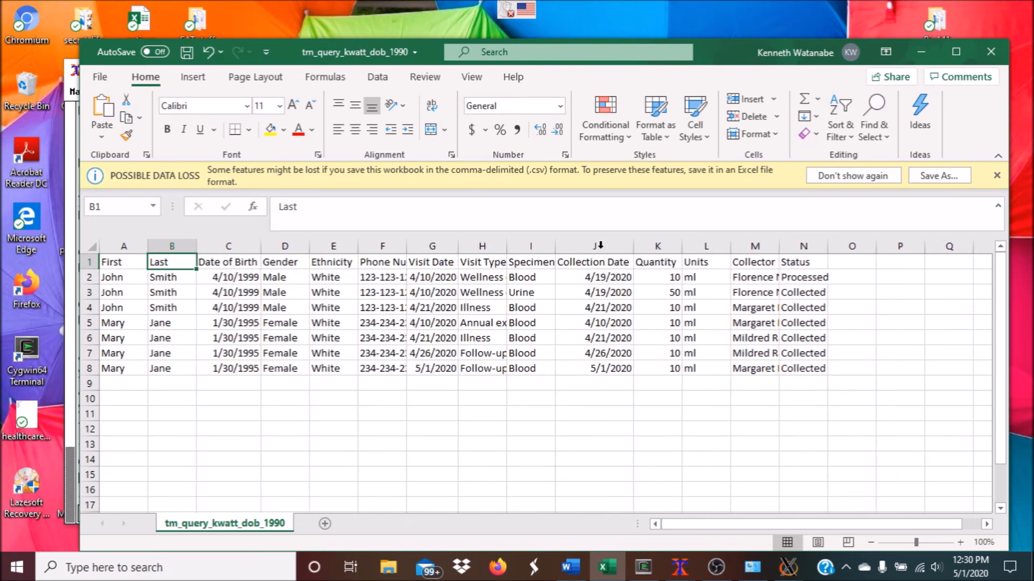
- Close the results workbook without saving changes and exit the query window
click(988, 52)
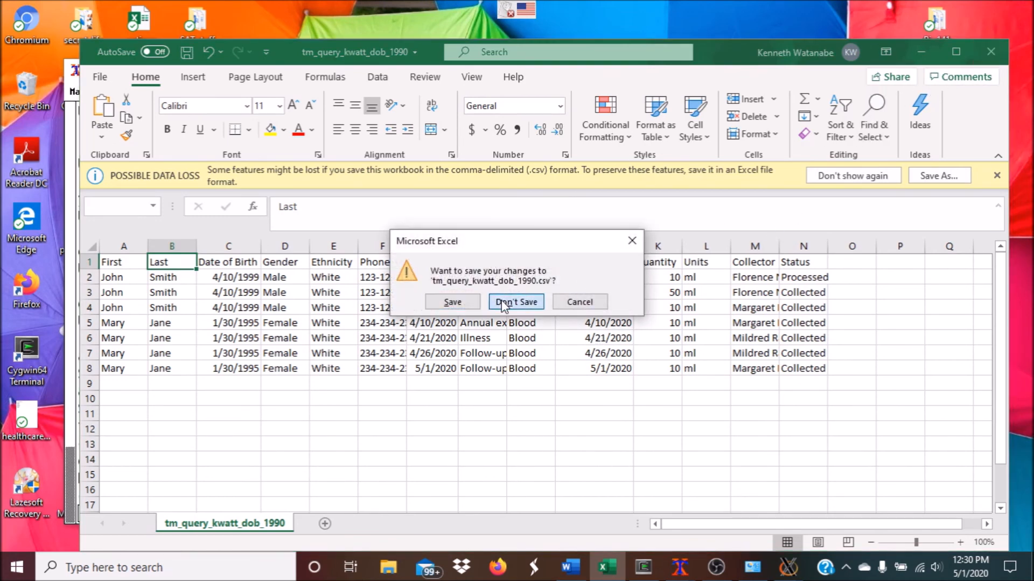
click(500, 302)
click(783, 479)
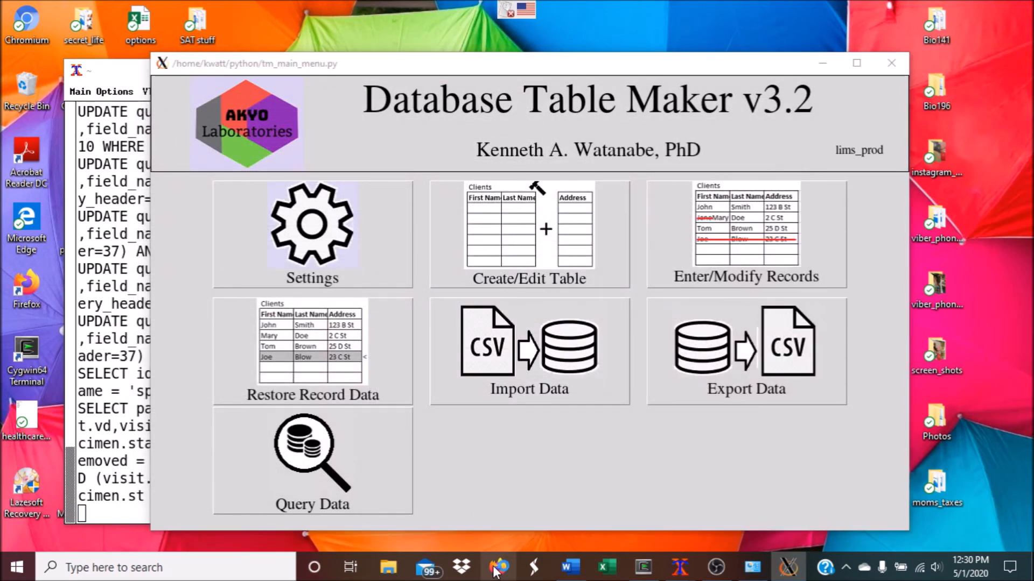
- Switch to Firefox and open the Akyo Laboratories website at kenawatanabe.com
click(496, 566)
click(398, 44)
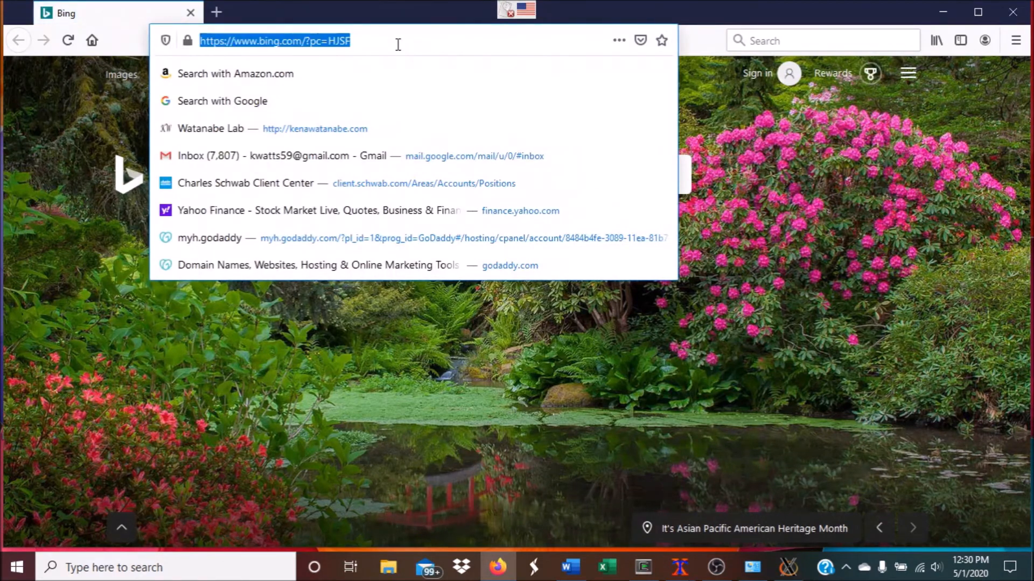
text(kenawatanabe.com)
key(Return)
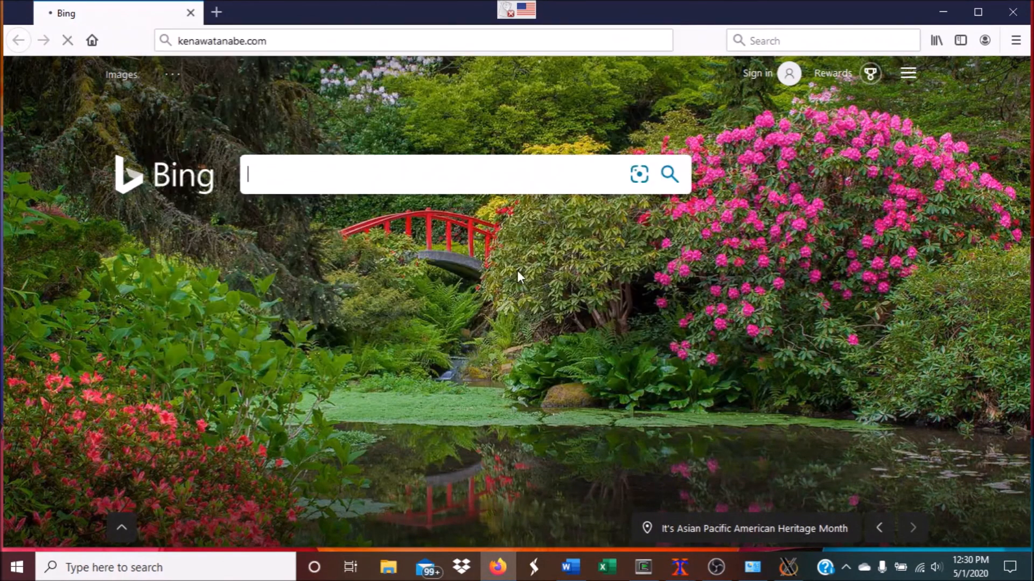
- Open the Database Table Maker page from the Bioinformatics section and locate the software's download option
mouse_move(619, 285)
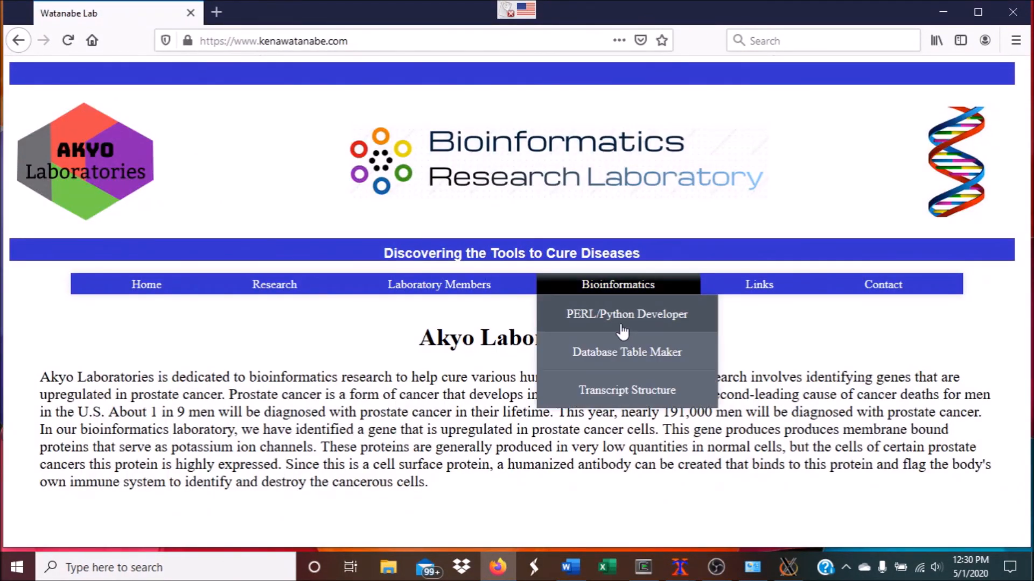
click(616, 358)
scroll(614, 357, down, 5)
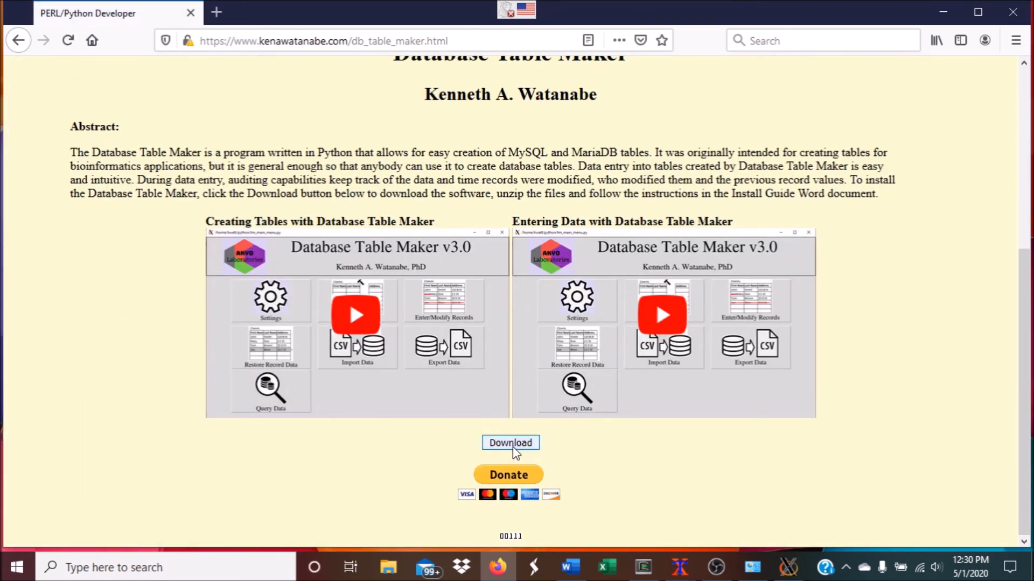